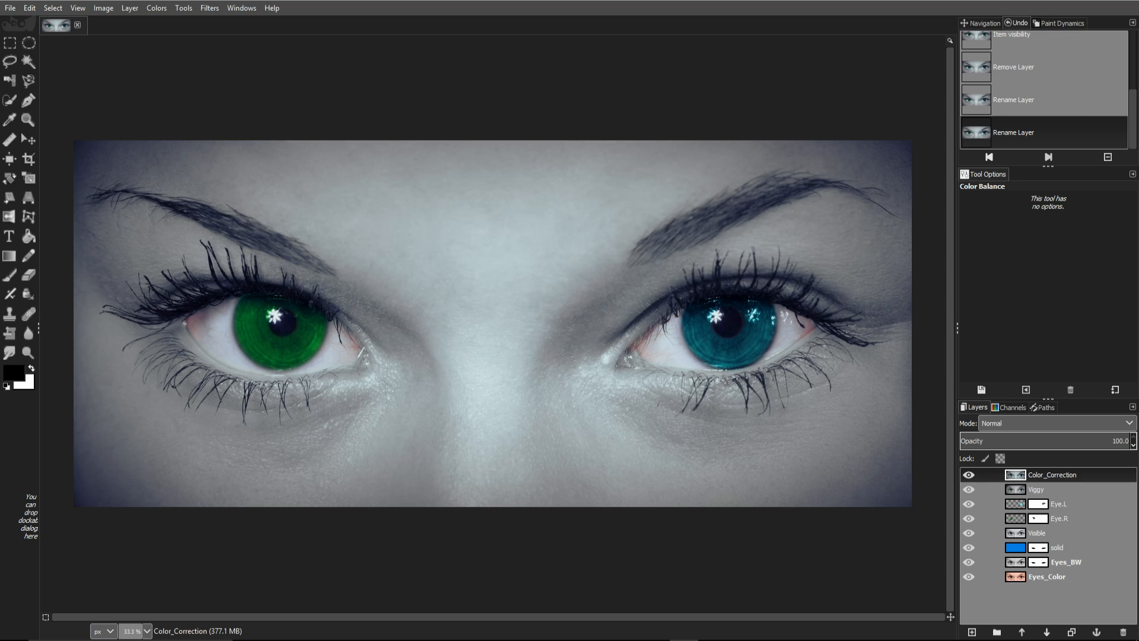
Step: Hide every layer from Color_Correction down to Eyes_BW to reveal the original colour photo
left_click(969, 475)
left_click(968, 490)
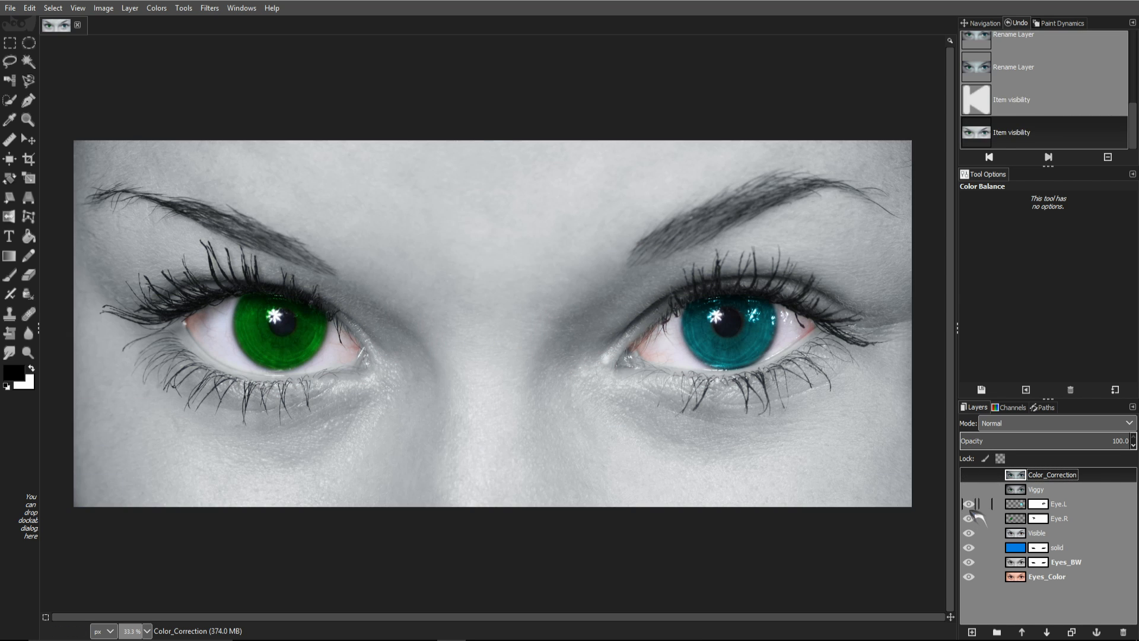
left_click(968, 504)
left_click(968, 518)
left_click(968, 533)
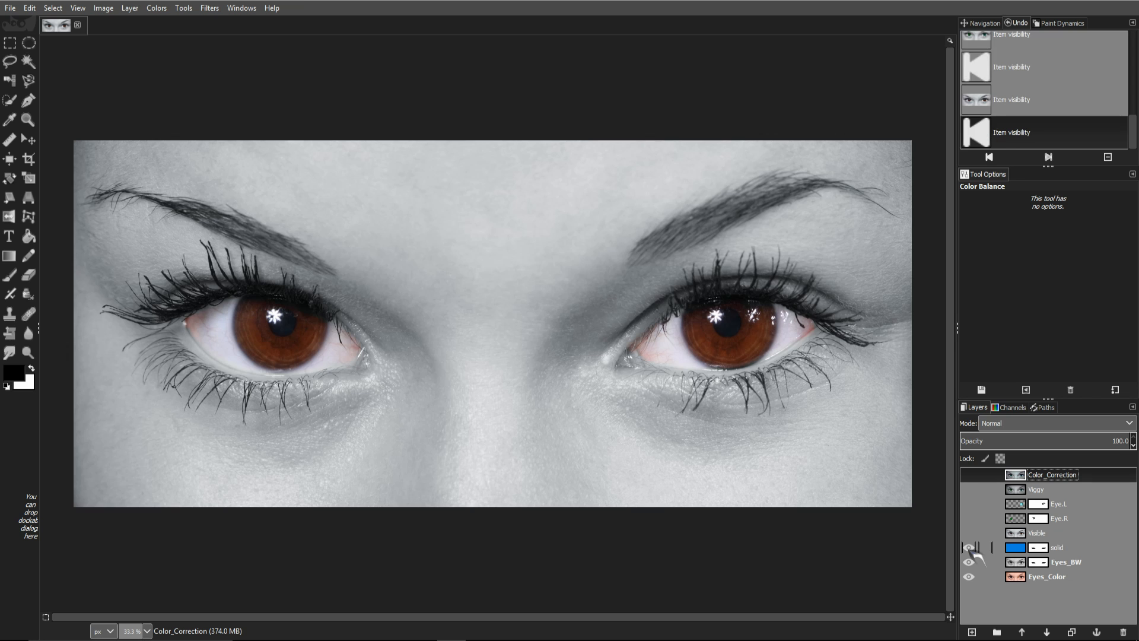
left_click(968, 547)
left_click(968, 562)
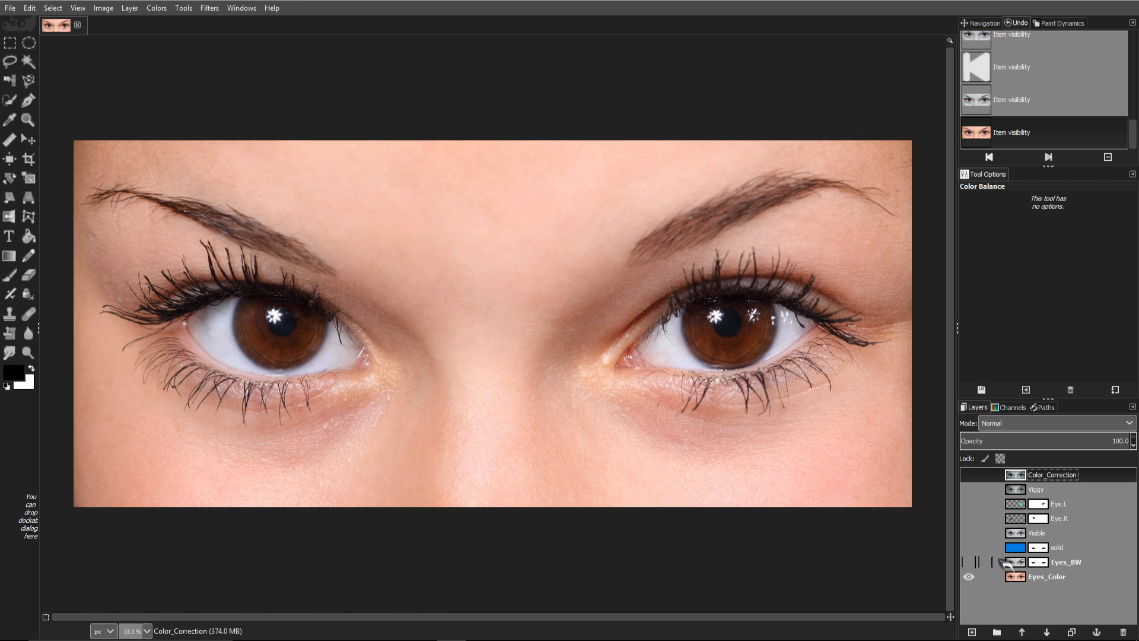
Step: Re-show Eyes_BW, solid and Visible, keep Eye.R hidden, and make Visible active
left_click(969, 562)
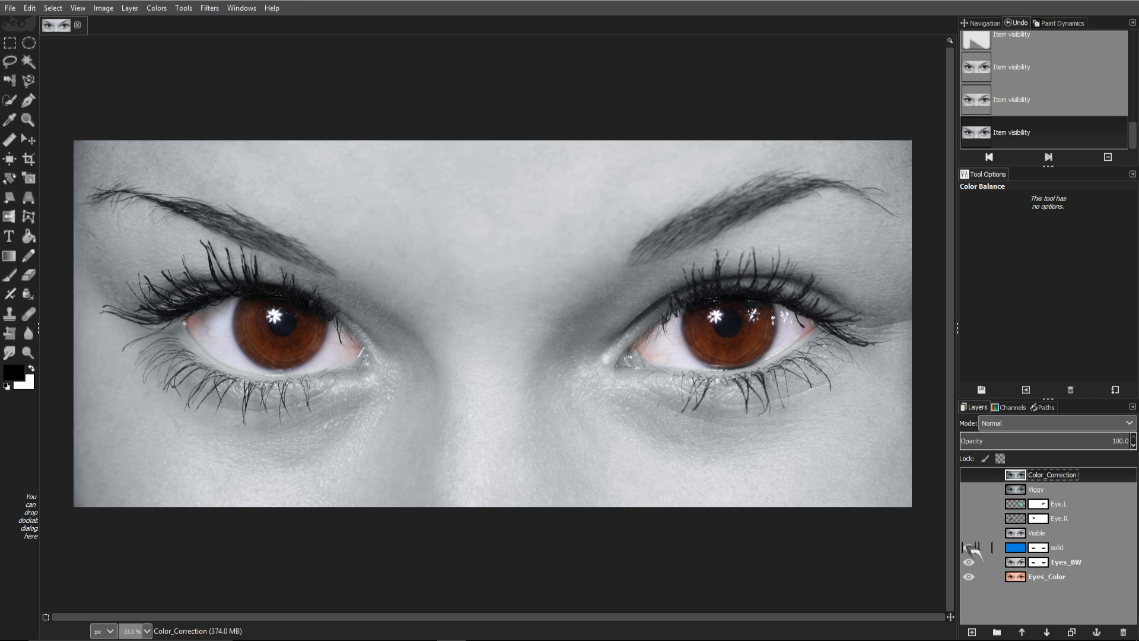
left_click(969, 548)
left_click(972, 532)
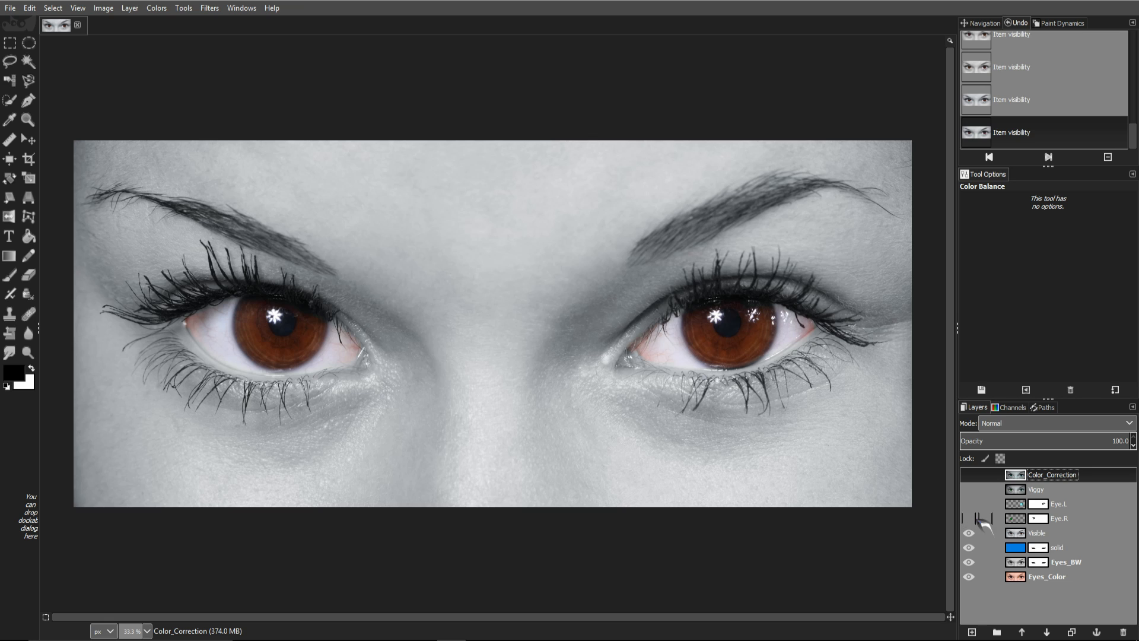
left_click(969, 518)
left_click(970, 518)
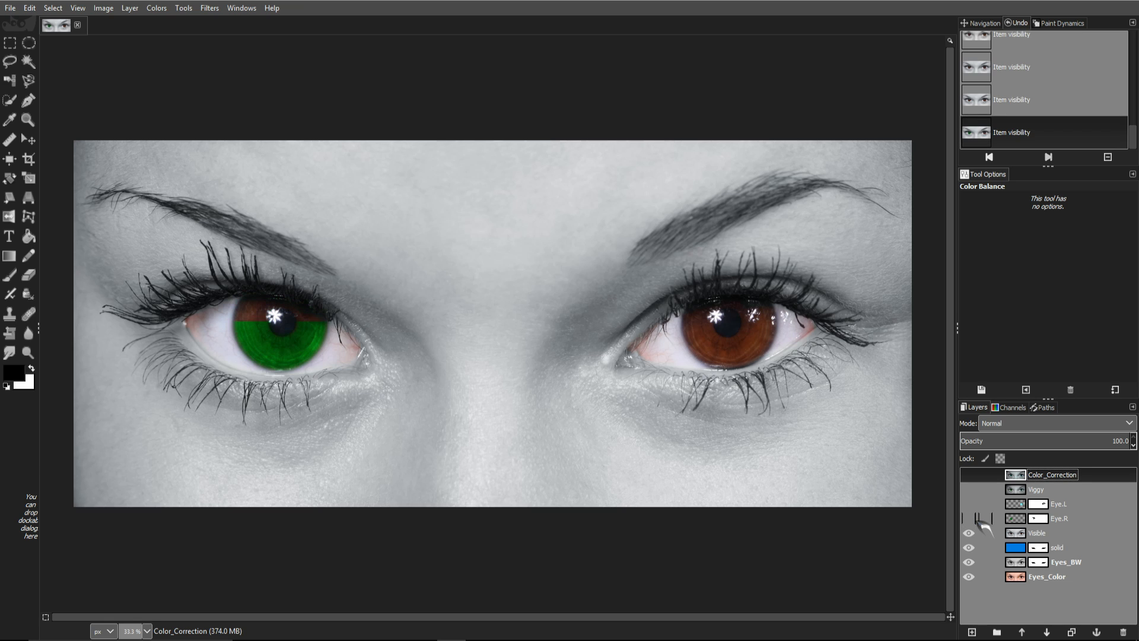
left_click(1064, 537)
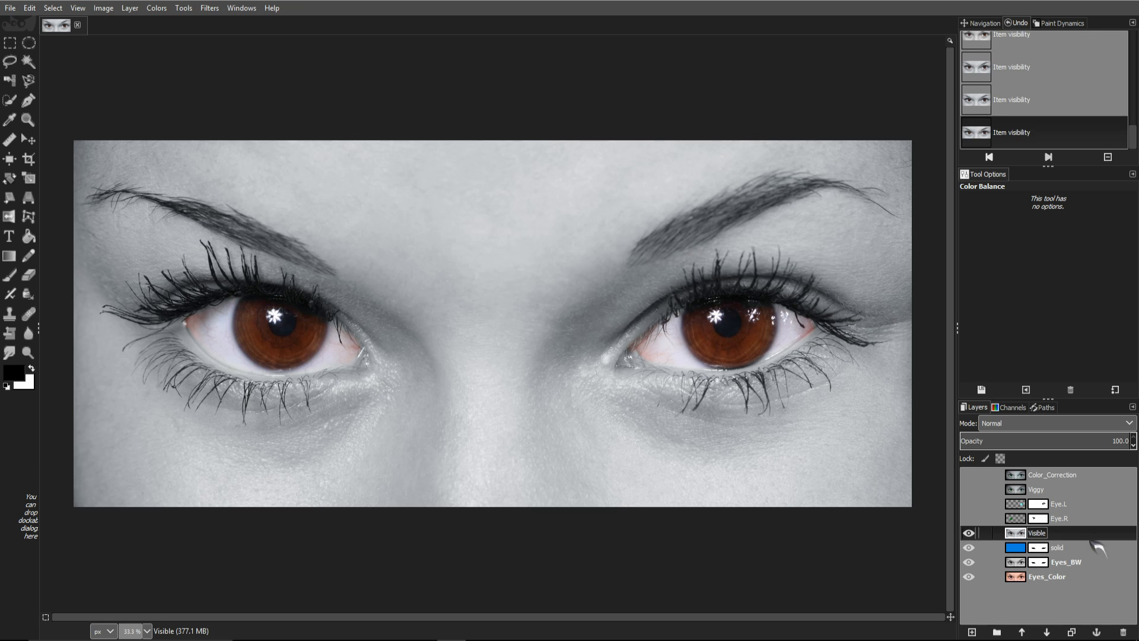
Step: Add a new transparent layer named Eye.L_01
left_click(973, 632)
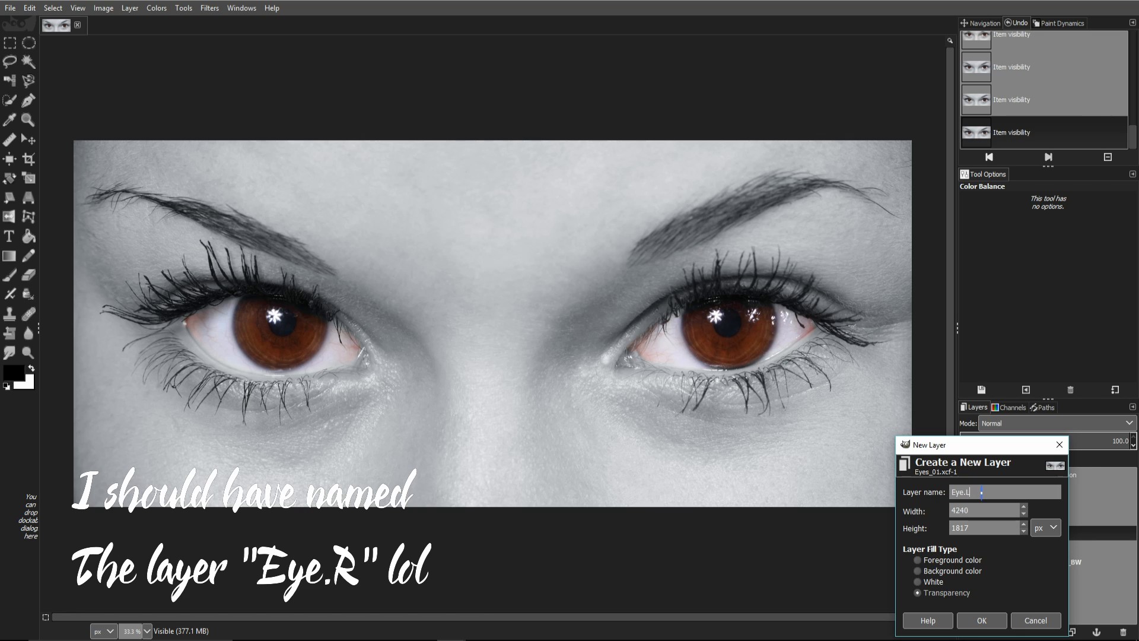
type("_01")
key("Return")
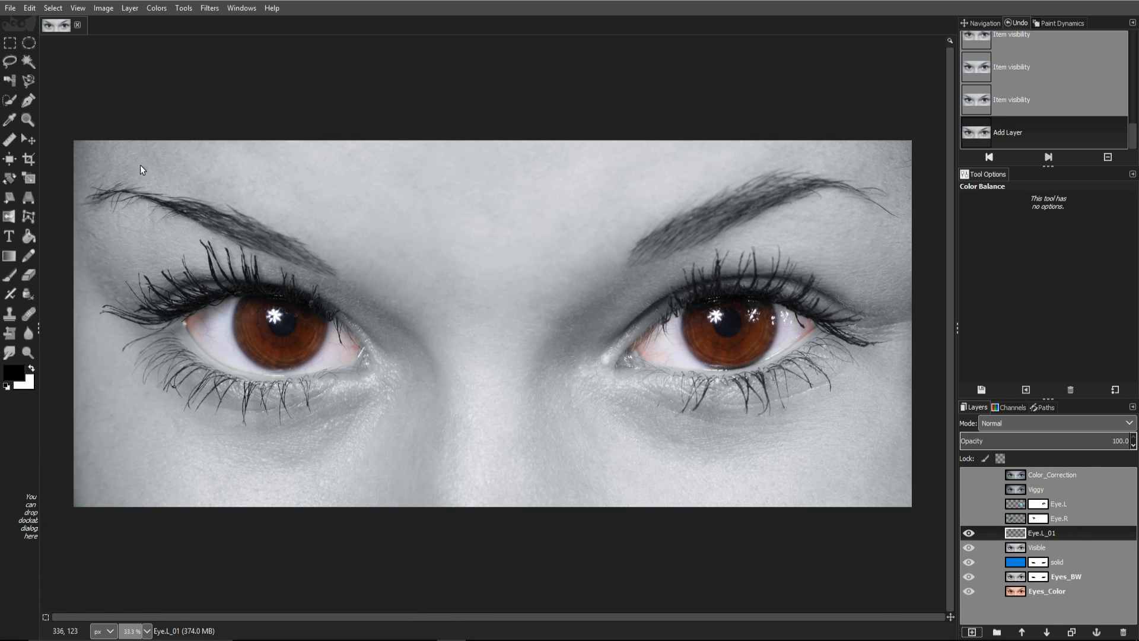
Step: Draw a centred circular ellipse selection of about 477×486 px fitted over the left iris
left_click(33, 45)
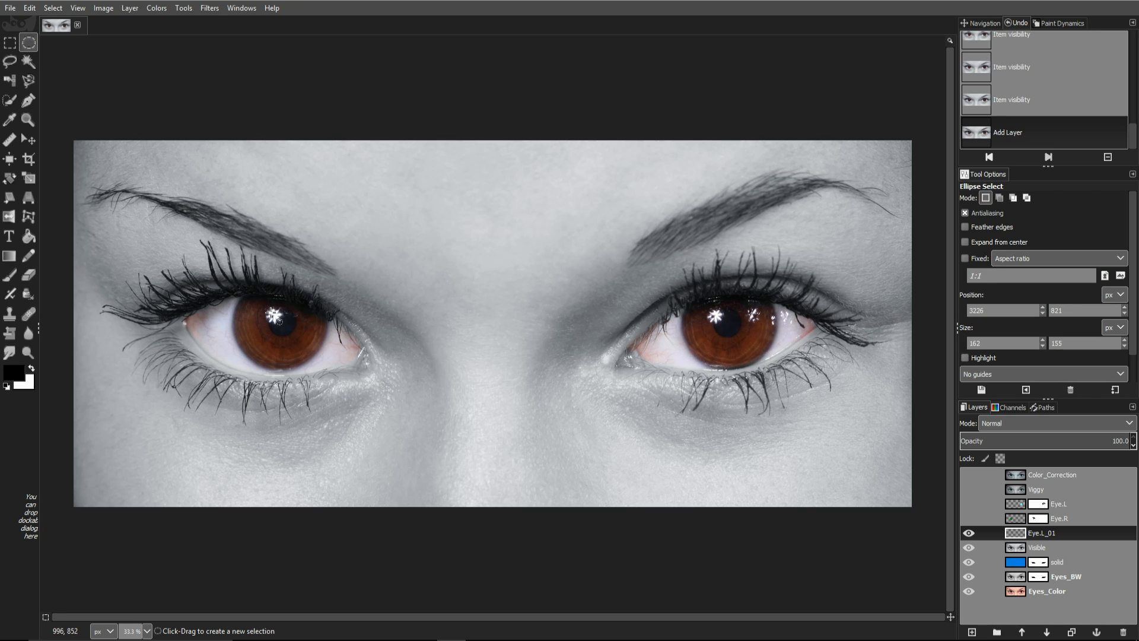
left_click_drag(264, 305, 299, 360)
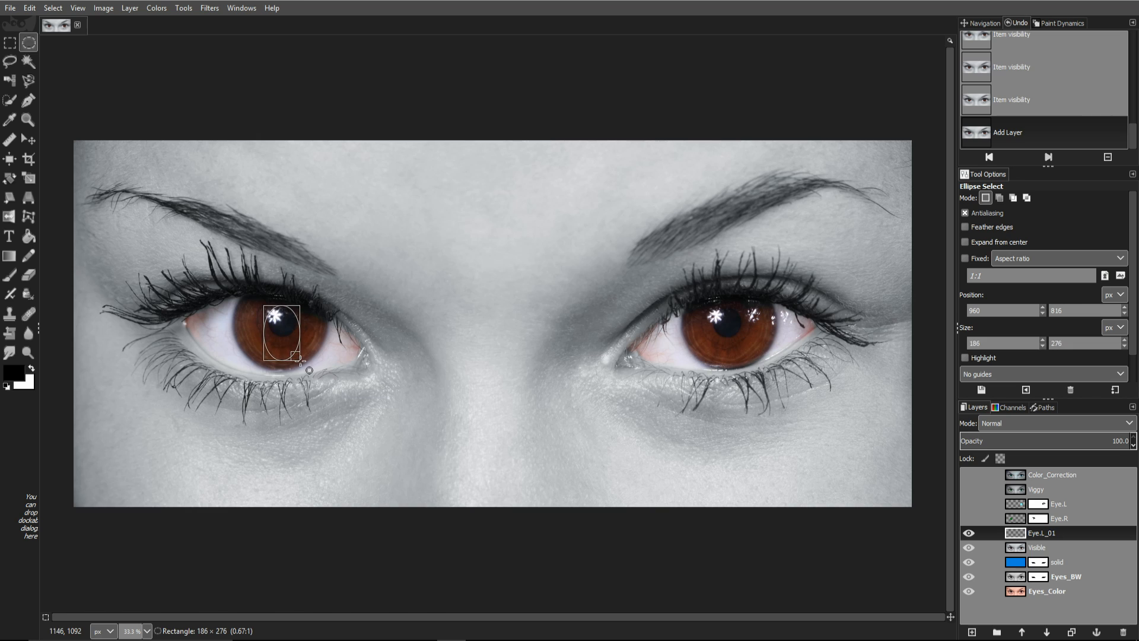
key("ctrl")
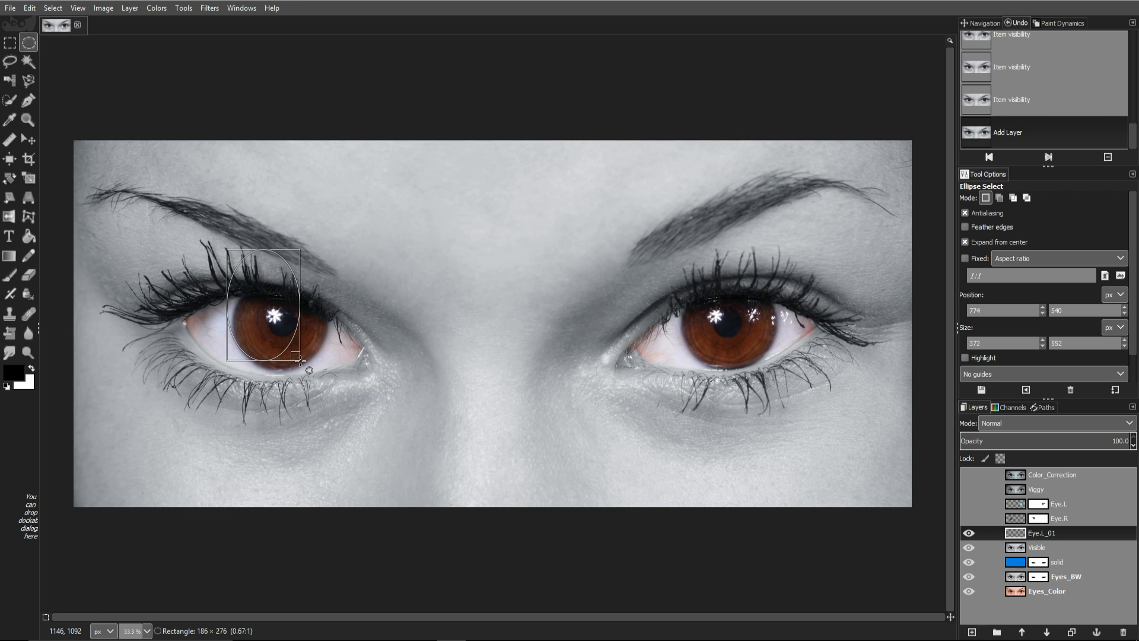
mouse_move(300, 361)
left_mouse_down()
mouse_move(293, 334)
mouse_move(305, 353)
left_mouse_up()
key("shift")
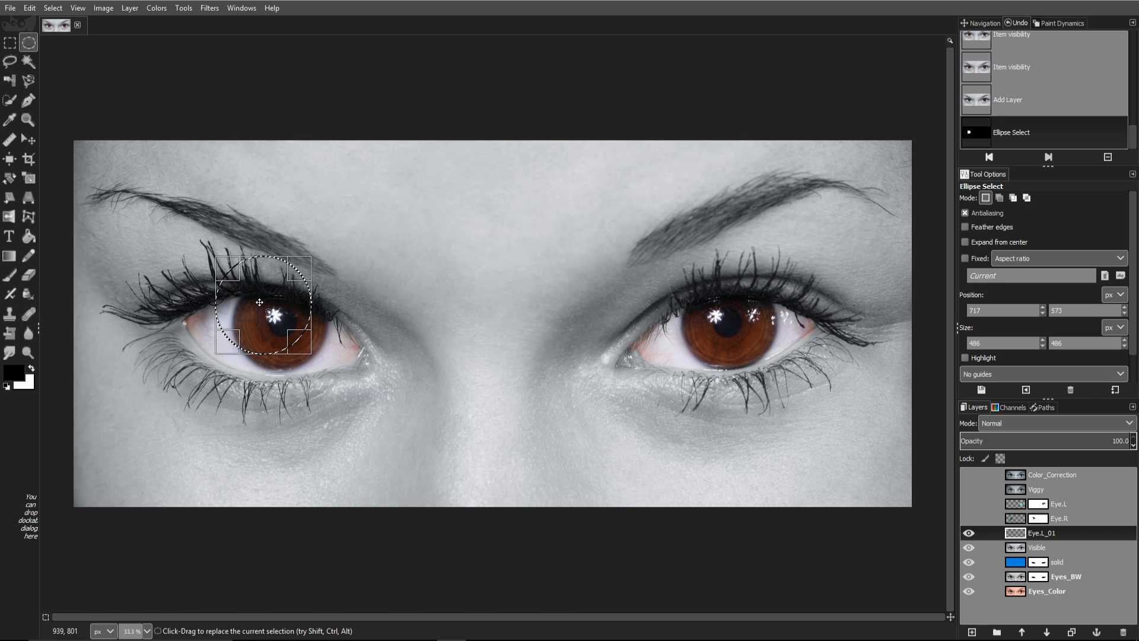
left_click_drag(260, 301, 287, 274)
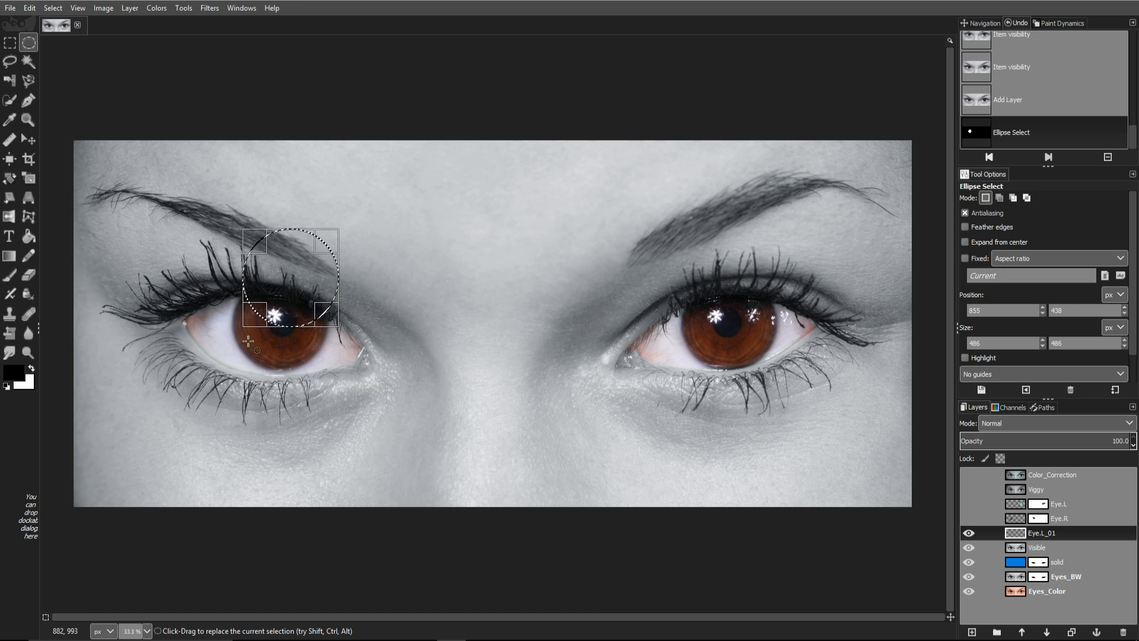
left_click_drag(285, 280, 277, 328)
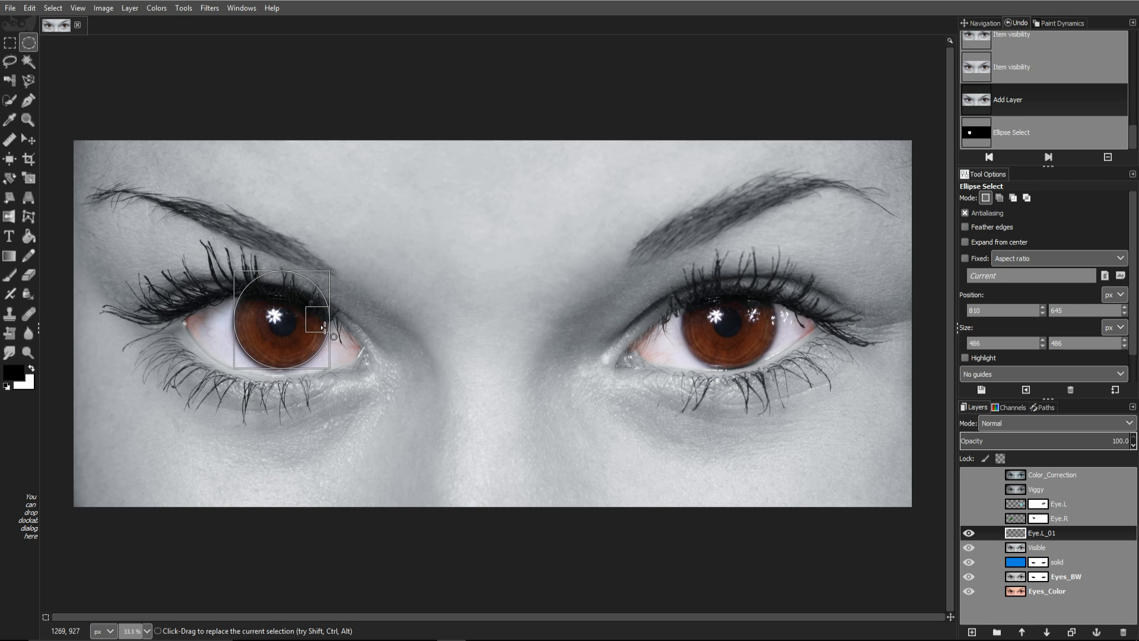
left_click_drag(324, 328, 321, 328)
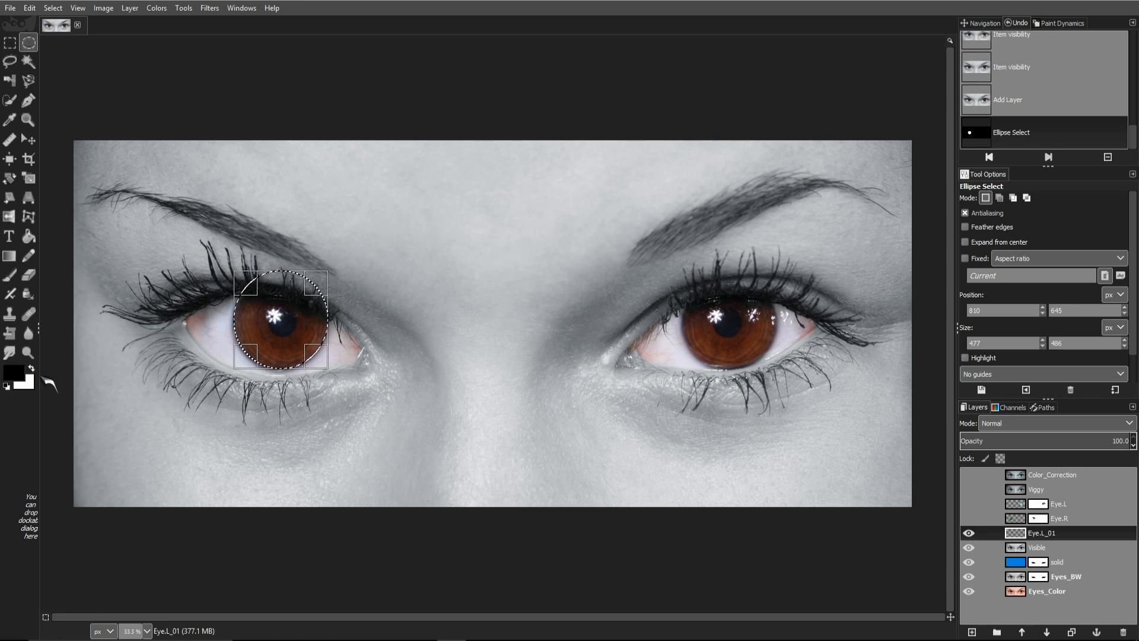
Step: Set the foreground colour to olive-yellow b5aa00
left_click(13, 373)
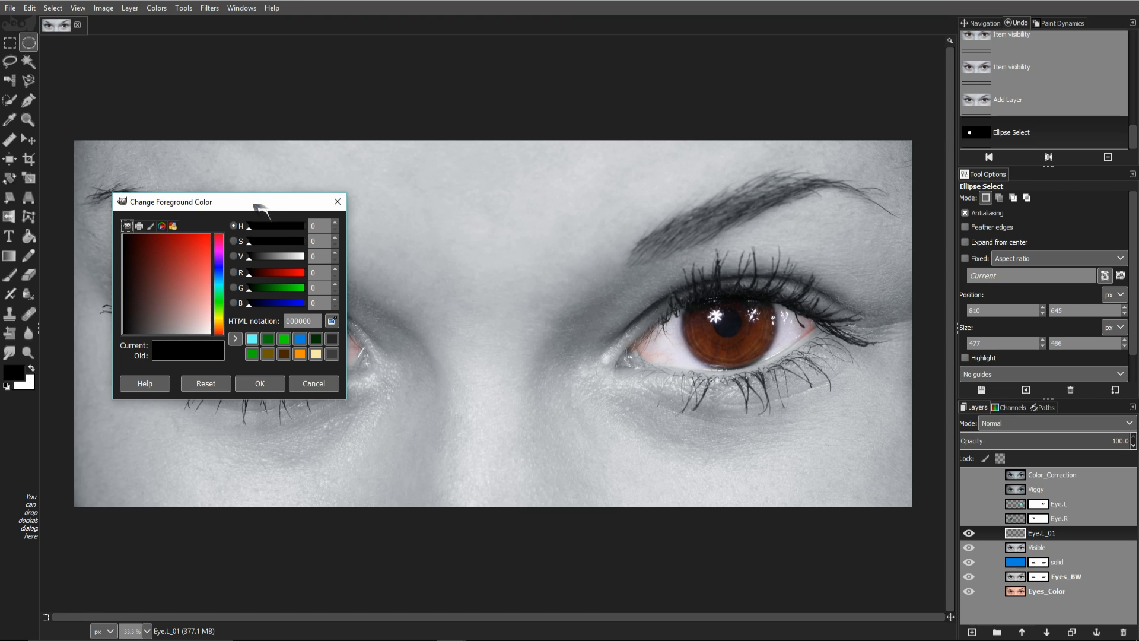
left_click_drag(261, 209, 316, 202)
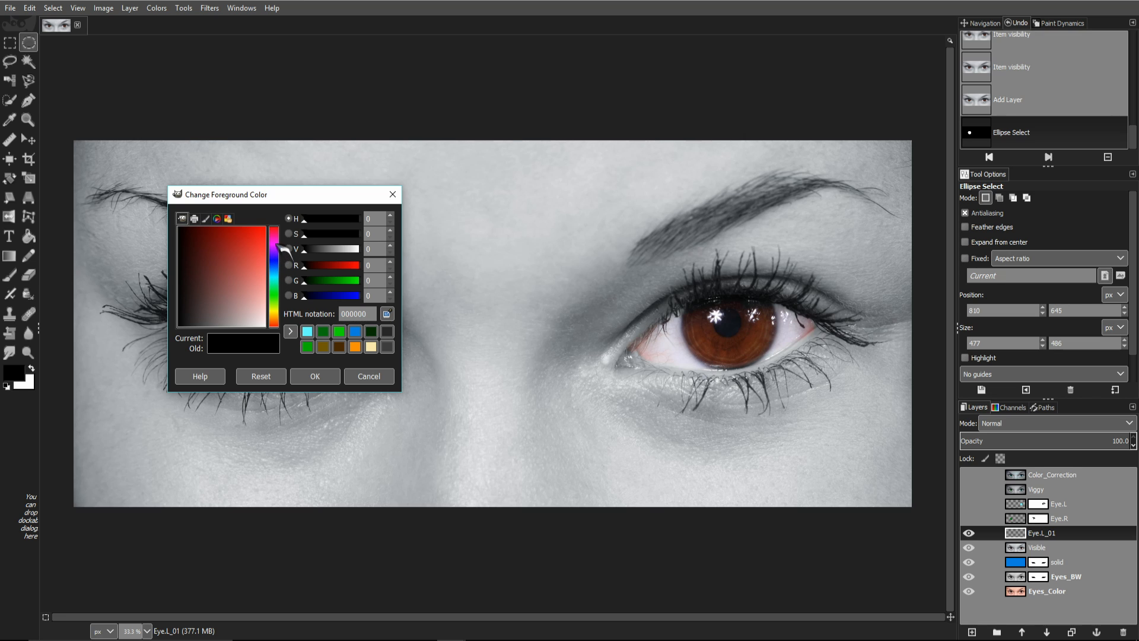
left_click(275, 314)
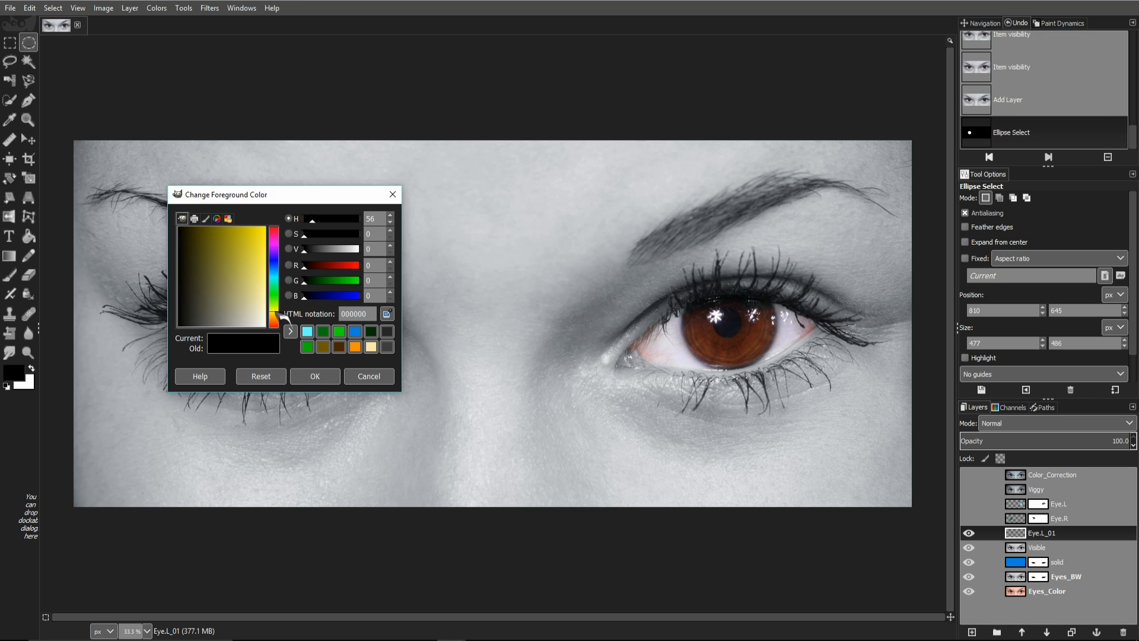
left_click_drag(247, 249, 242, 222)
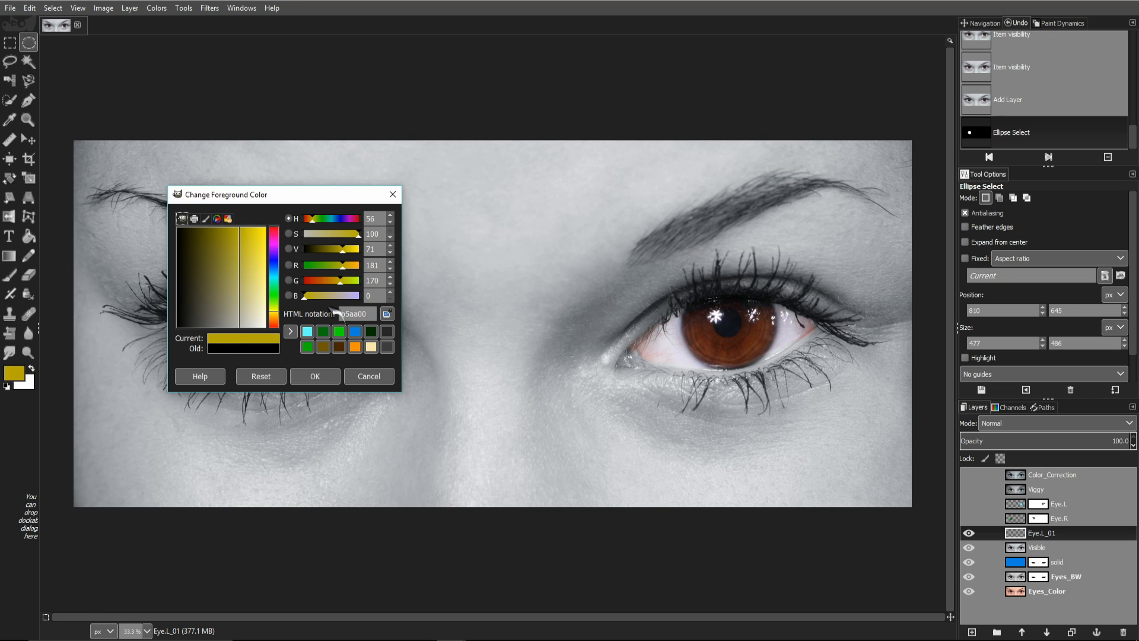
left_click(321, 375)
Step: Fill the circle with olive-yellow, set Eye.L_01 to Color mode, and deselect
left_click_drag(15, 373, 274, 321)
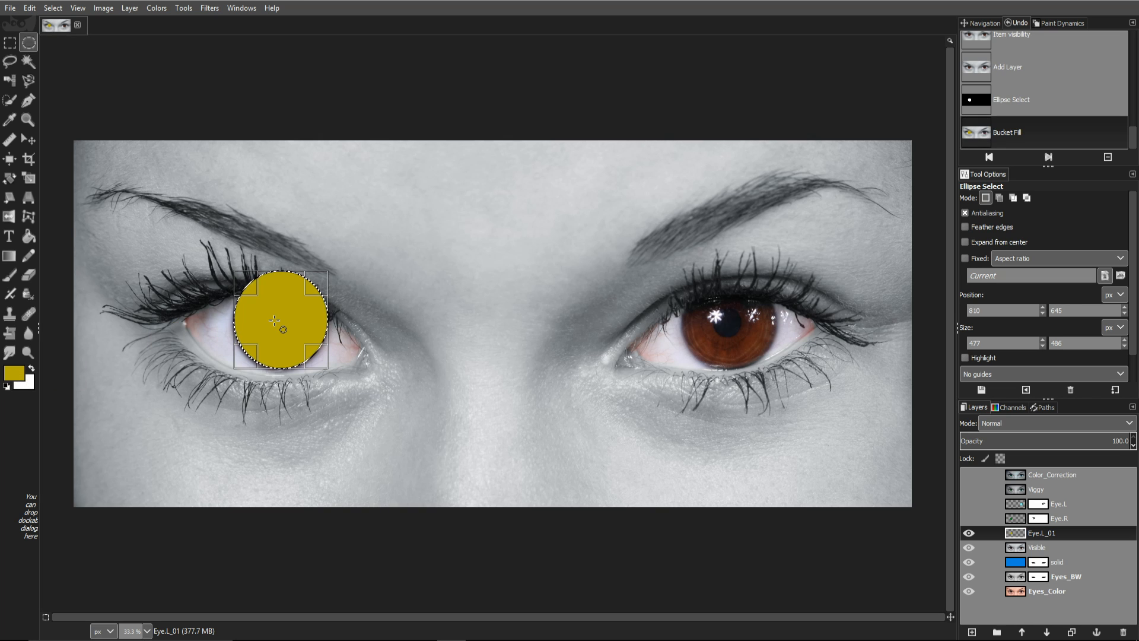
left_click(1073, 425)
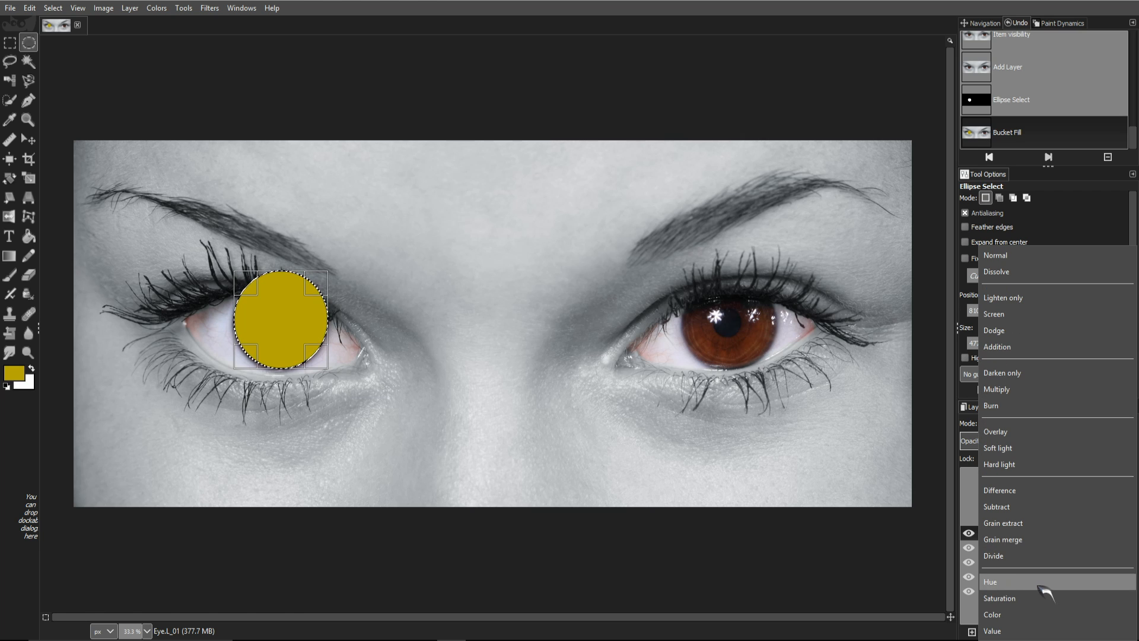
left_click(1012, 616)
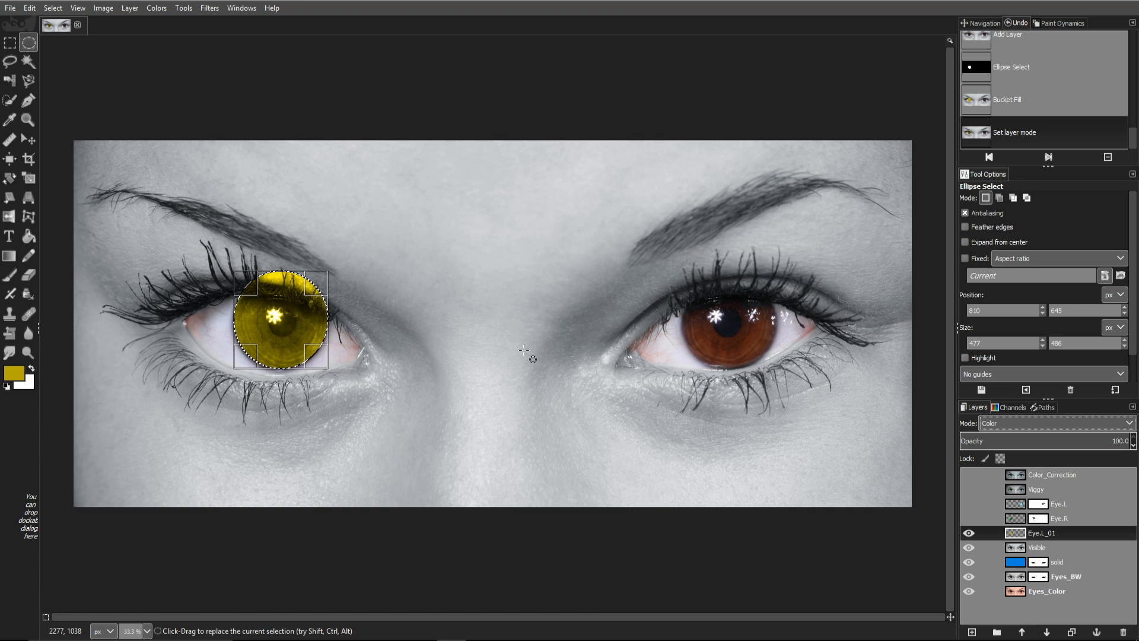
key("ctrl+shift+a")
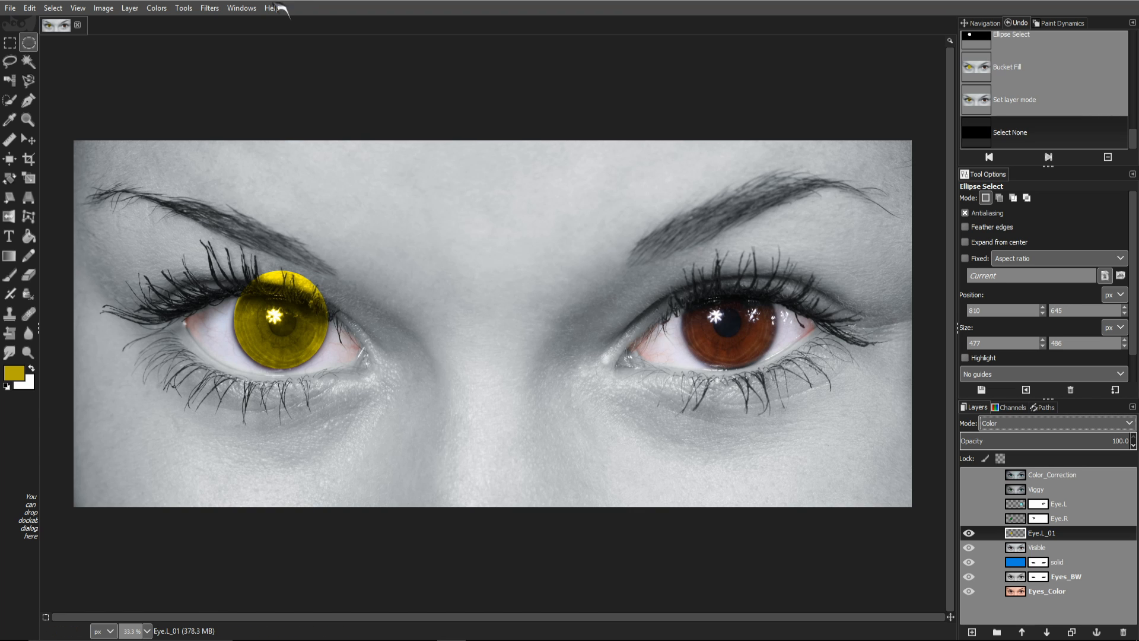
Step: Apply a 20 px Gaussian Blur to the yellow circle twice
left_click(210, 8)
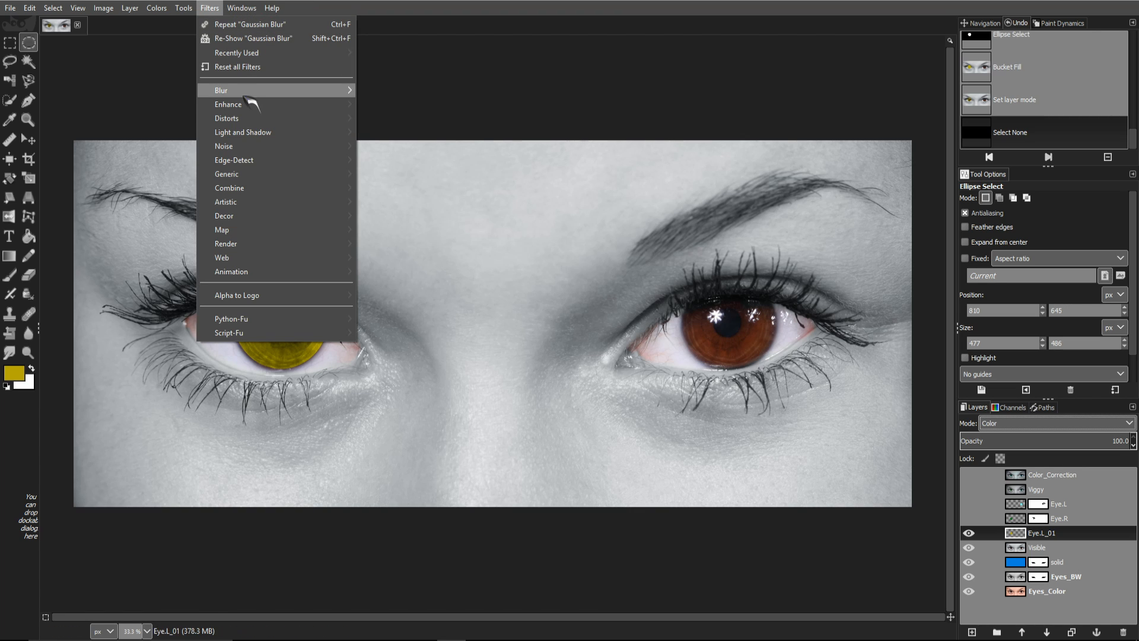
mouse_move(321, 92)
left_click(413, 105)
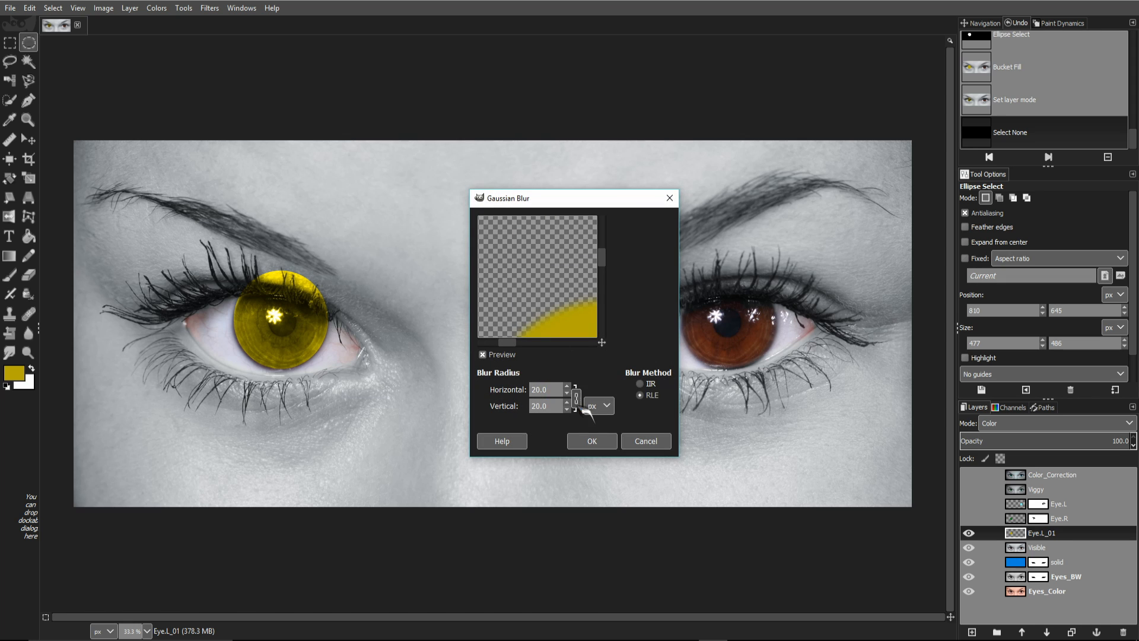
left_click(593, 440)
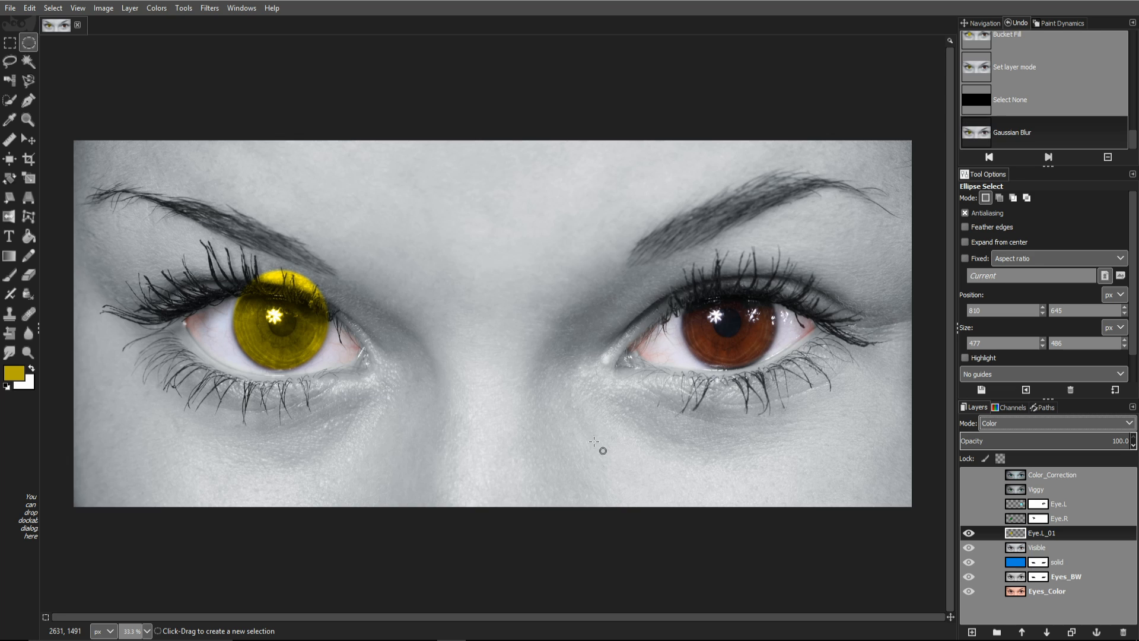
key("ctrl+f")
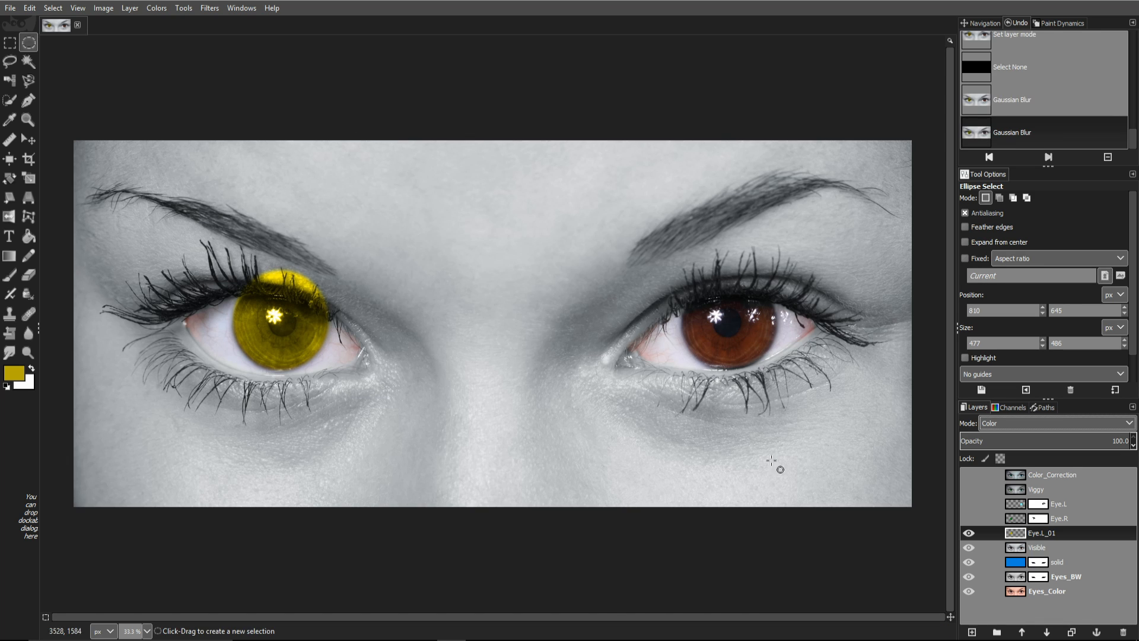
Step: Add a white full-opacity layer mask to Eye.L_01
right_click(1081, 533)
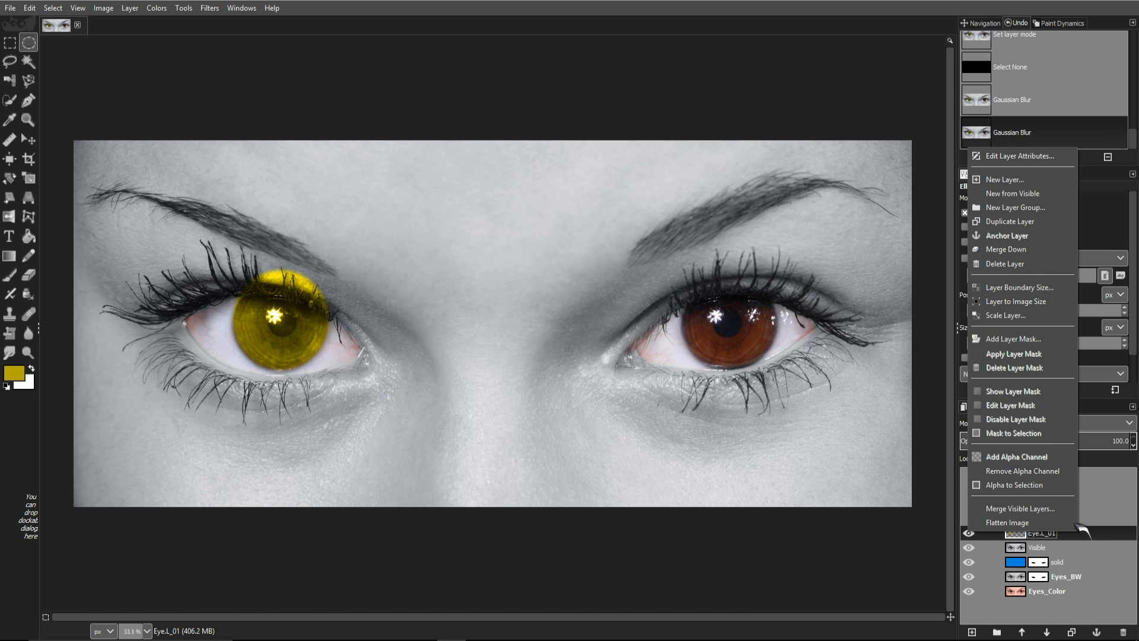
left_click(1008, 342)
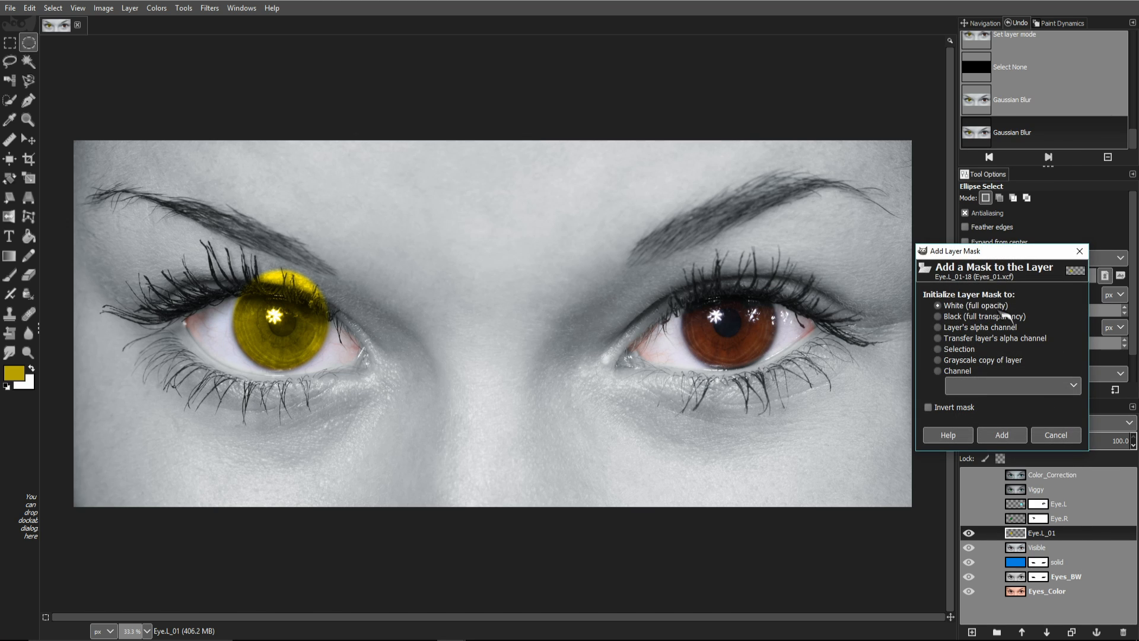
left_click(1011, 438)
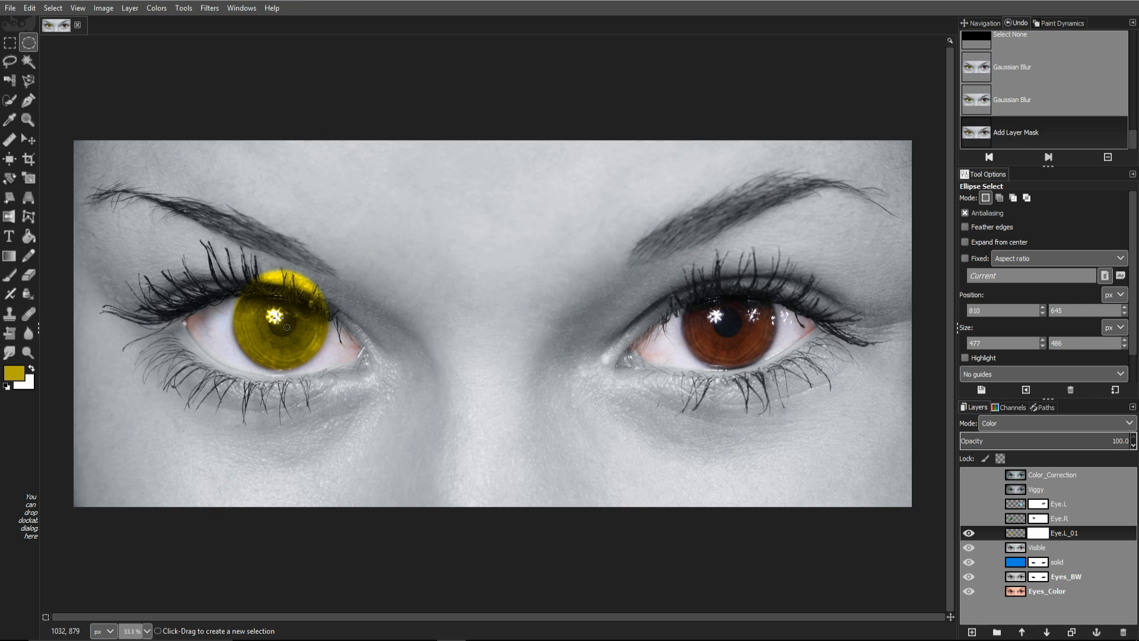
Step: Circle-select the left pupil and fill it black on Eye.L_01's mask, then deselect
mouse_move(274, 315)
left_mouse_down()
mouse_move(296, 338)
mouse_move(284, 320)
left_mouse_up()
key("ctrl")
key("shift")
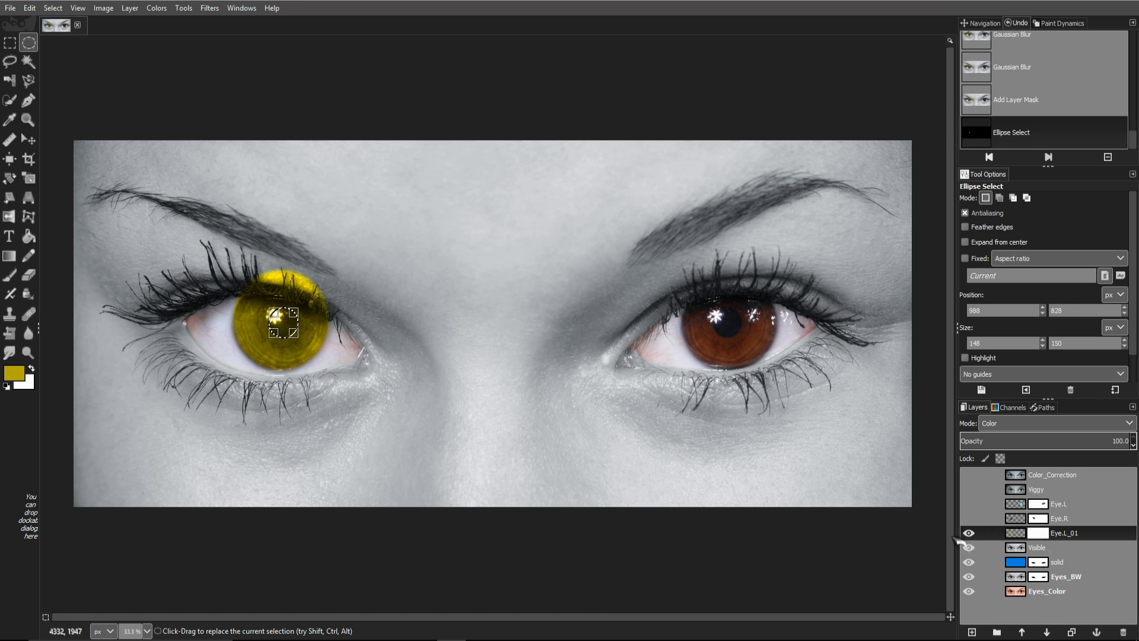
left_click(1048, 531)
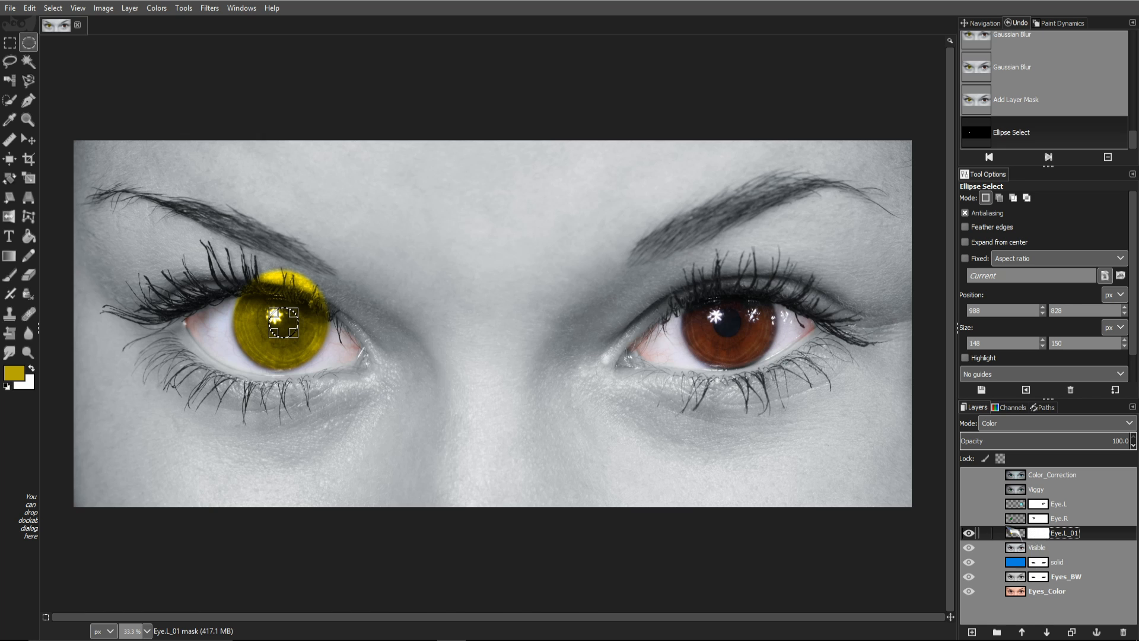
left_click(7, 385)
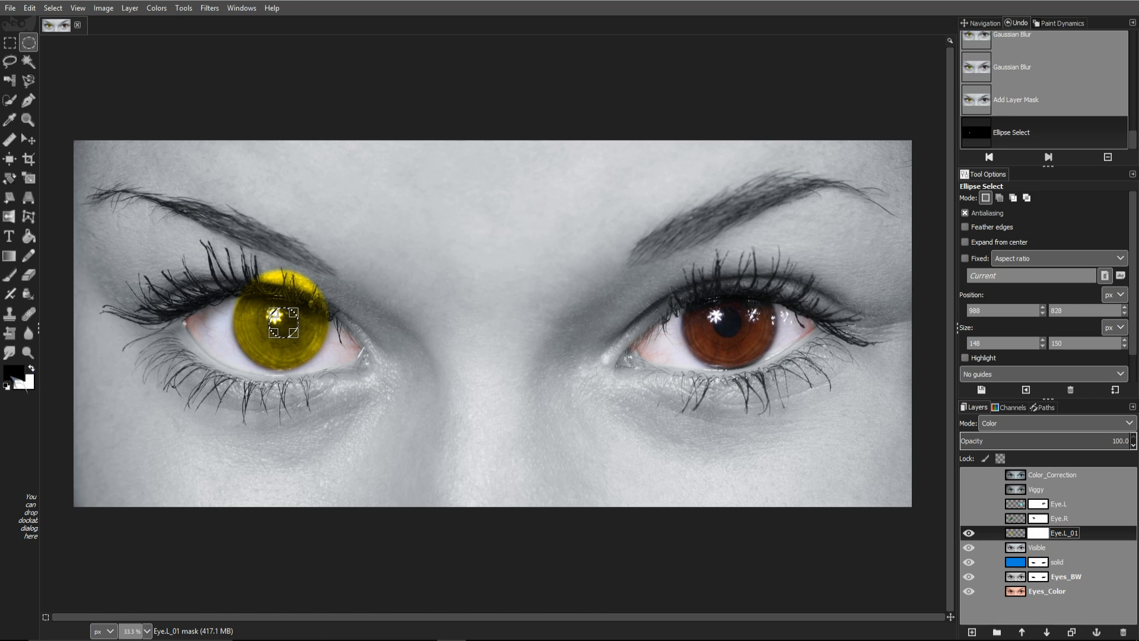
left_click_drag(14, 375, 283, 323)
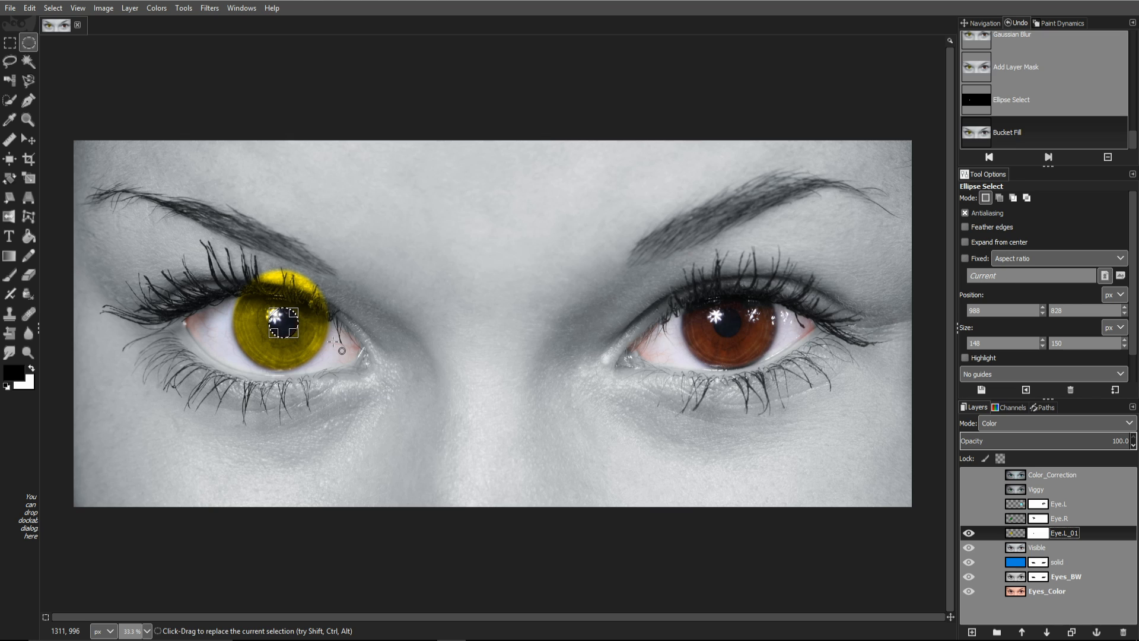
left_click(334, 342)
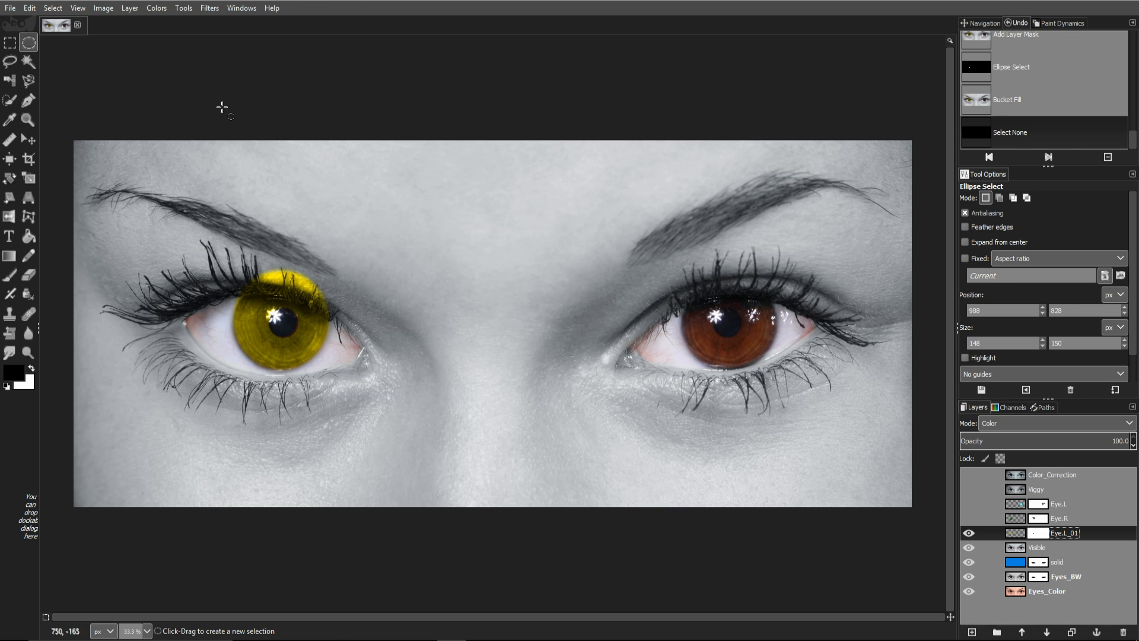
Step: Soften the Eye.L_01 mask with a 20 px Gaussian Blur
left_click(213, 7)
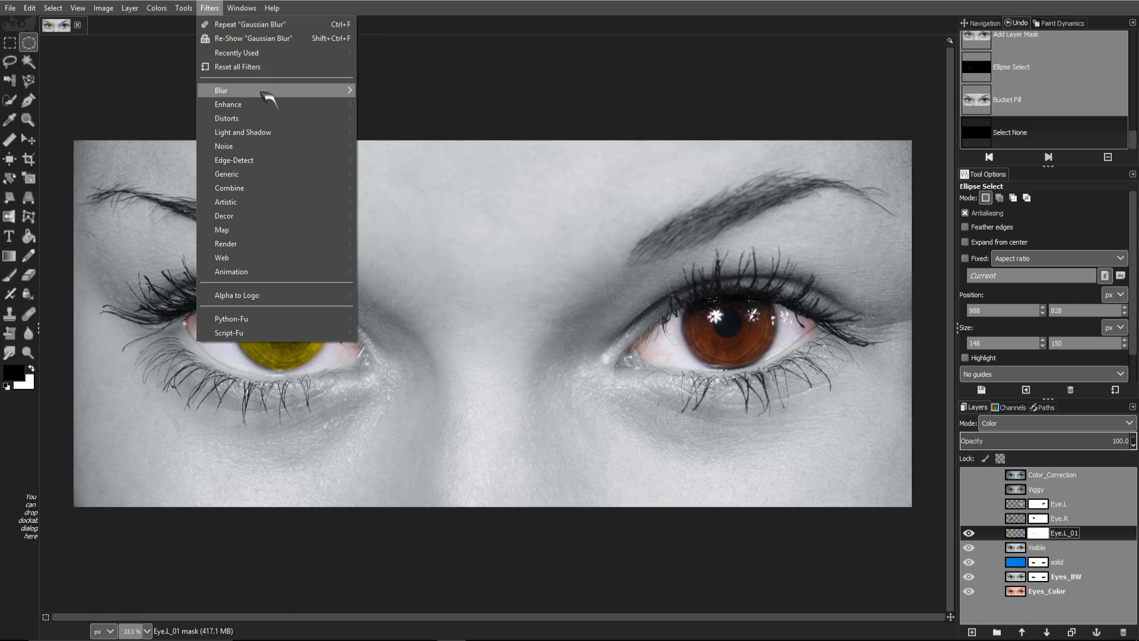
mouse_move(269, 98)
left_click(418, 109)
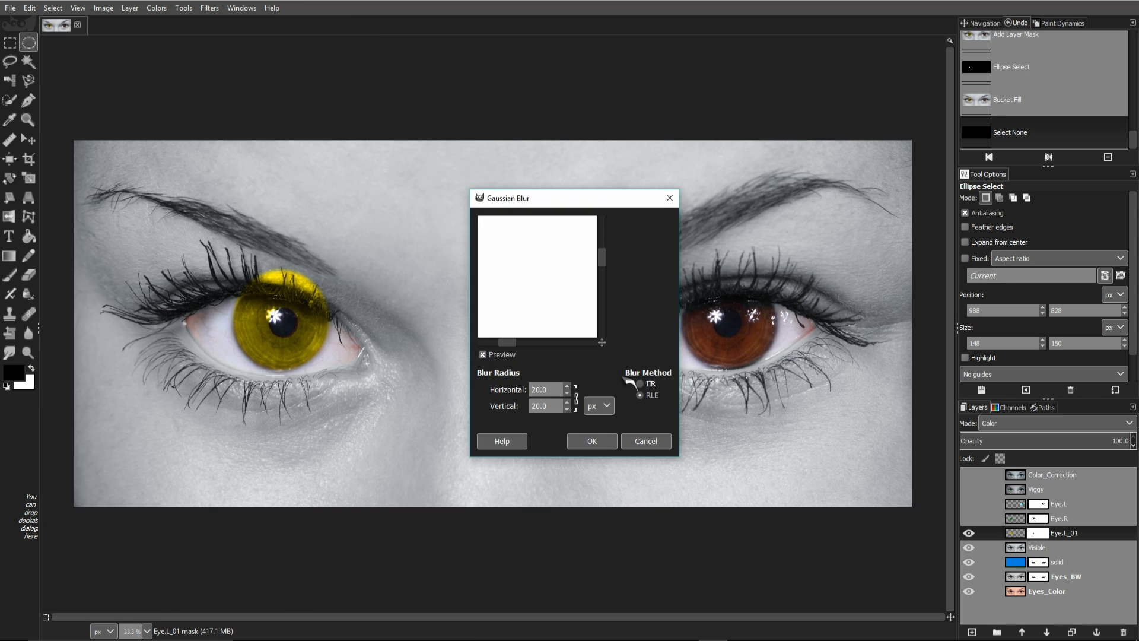
left_click(592, 441)
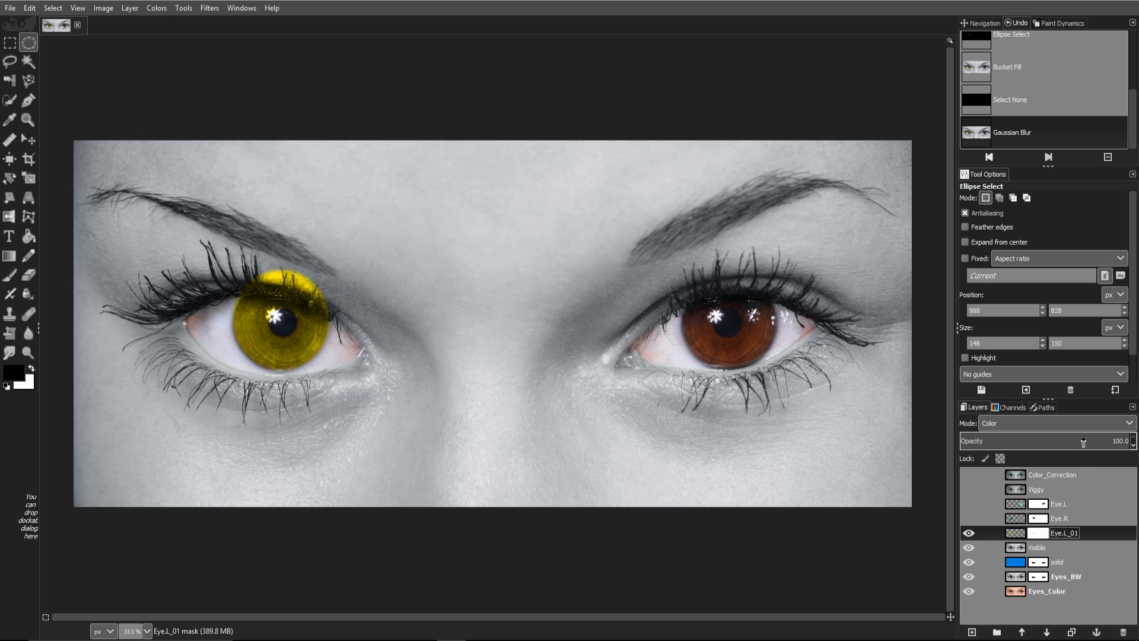
Step: Paint black on Eye.L_01's mask over the upper eyelid to remove the yellow spill
left_click(1015, 532)
left_click(1045, 521)
left_click(1054, 533)
key("p")
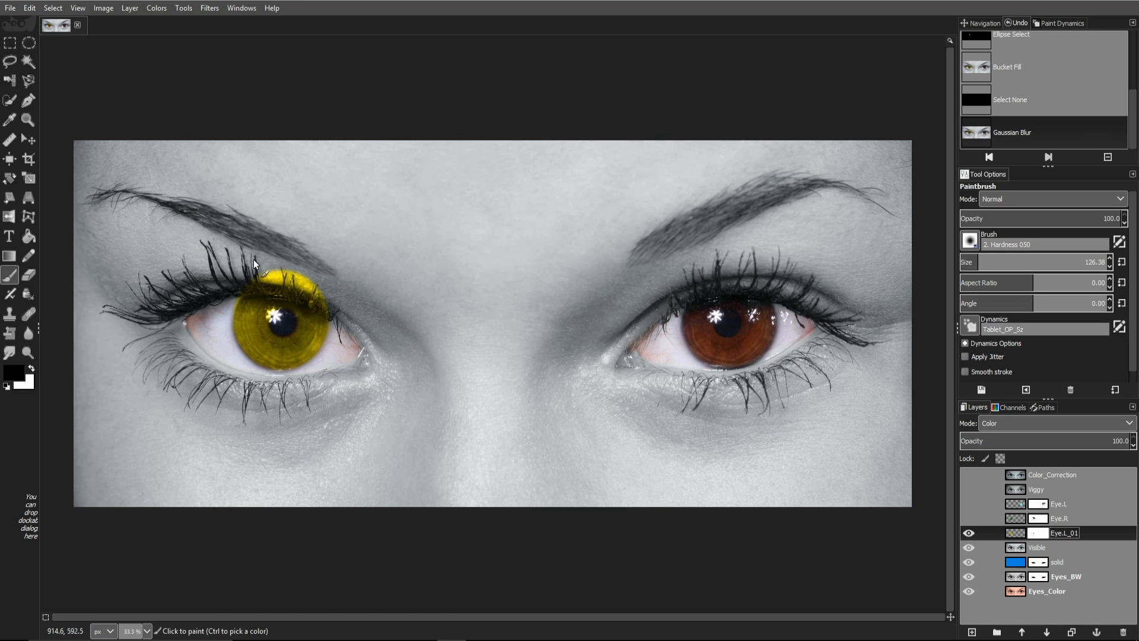
left_click(283, 262)
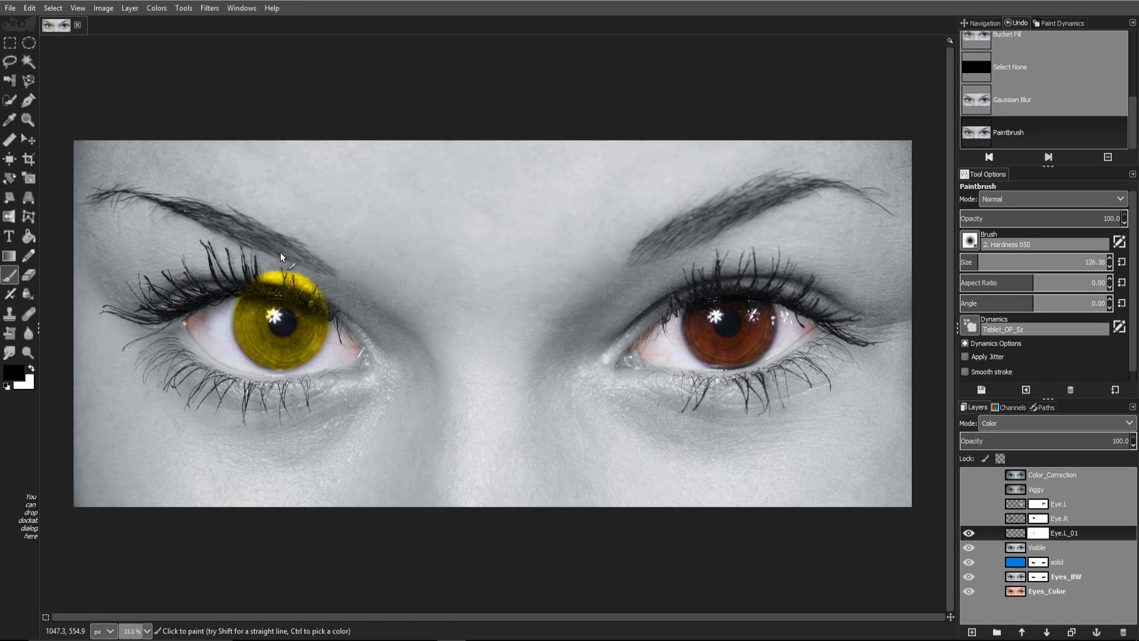
key("x")
left_click_drag(311, 272, 274, 267)
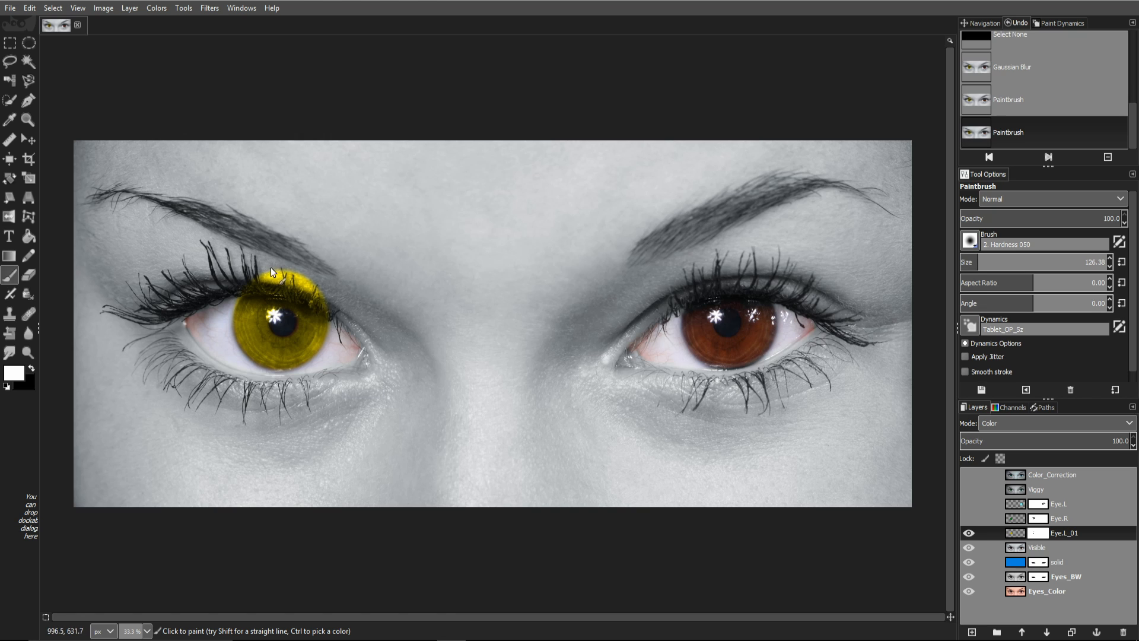
key("x")
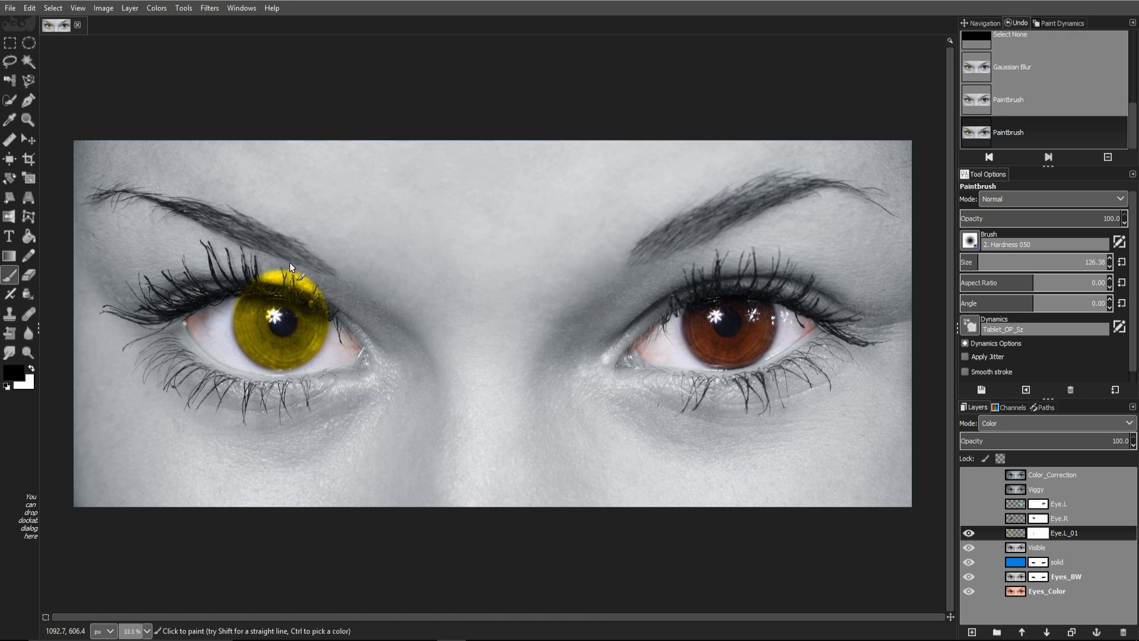
left_click_drag(255, 265, 311, 276)
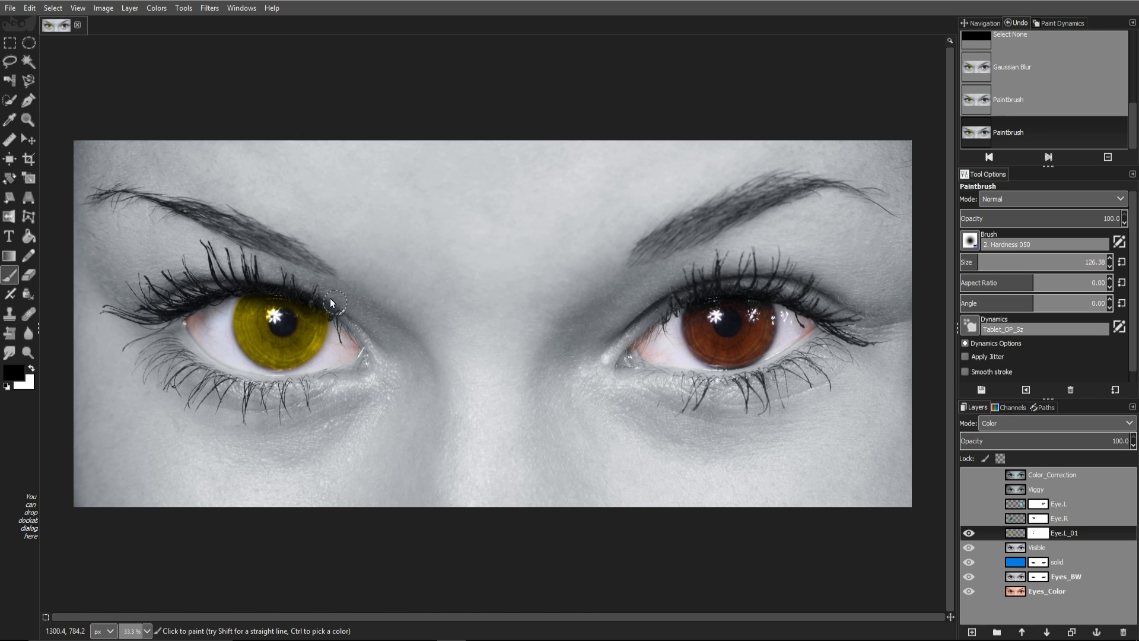
left_click(241, 284)
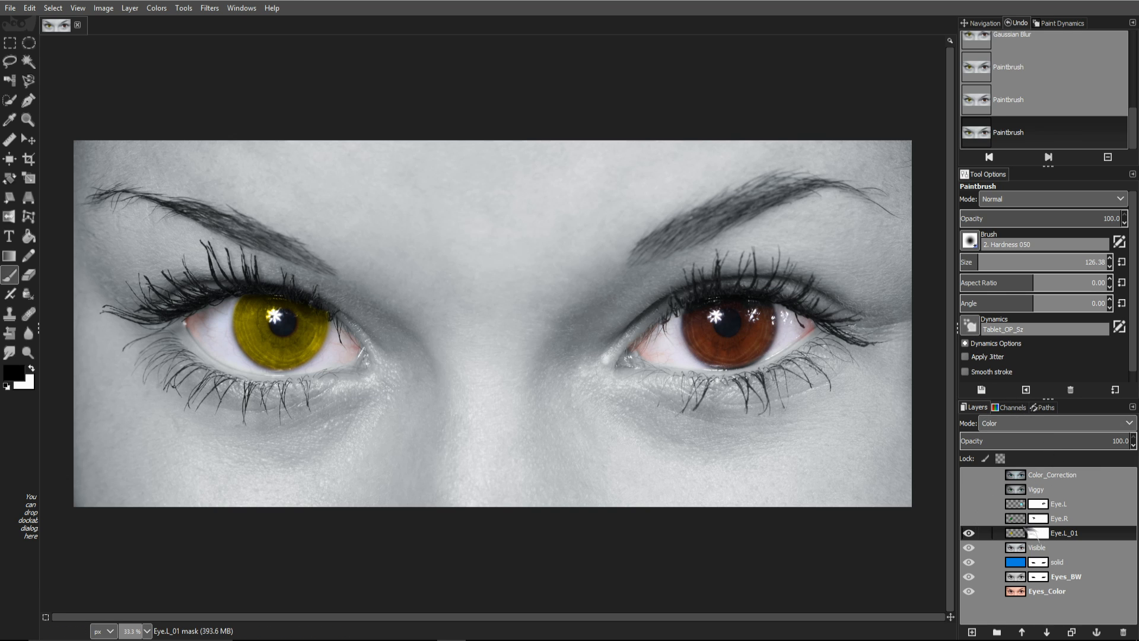
left_click(1015, 533)
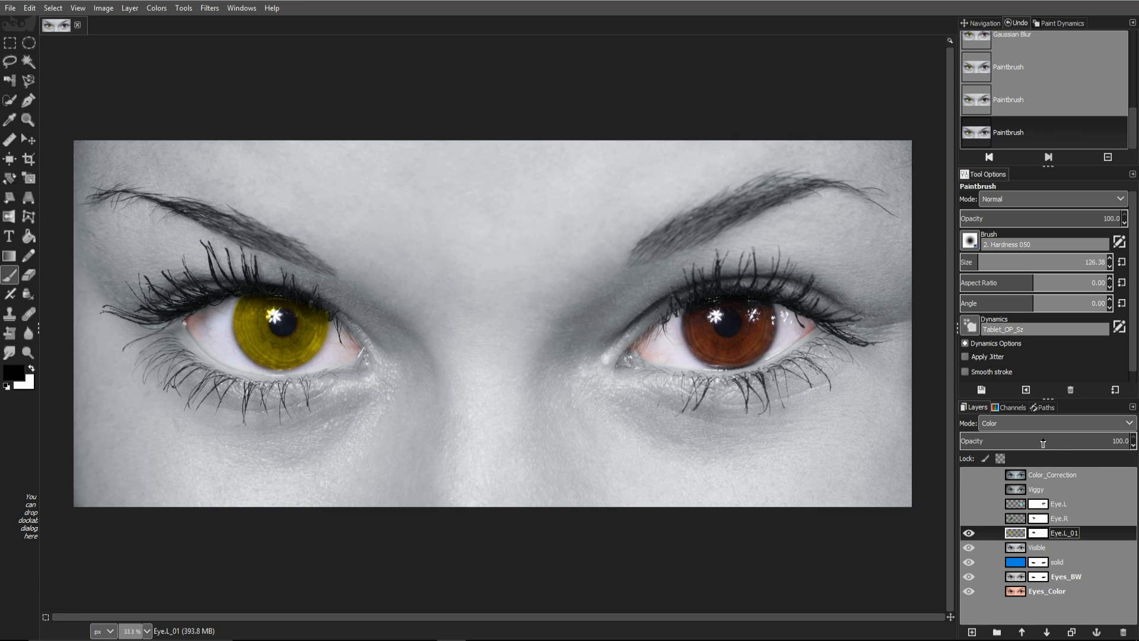
Step: Lower Eye.L_01 to about 80% opacity and add an empty layer named Eye.R_01
left_click_drag(1041, 444, 1105, 442)
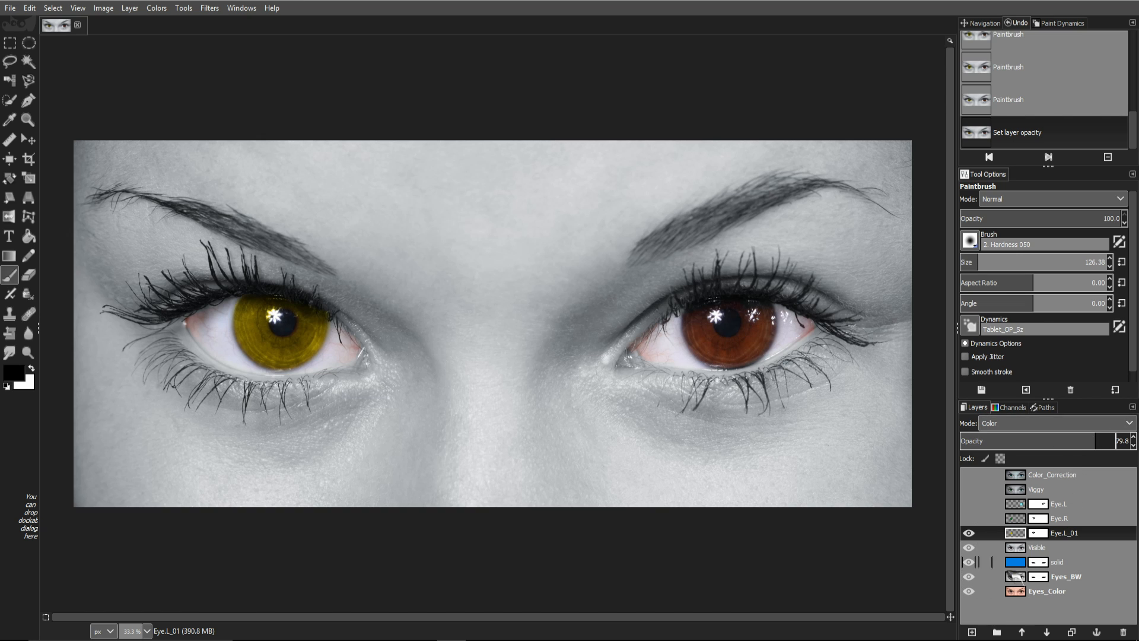
left_click(972, 631)
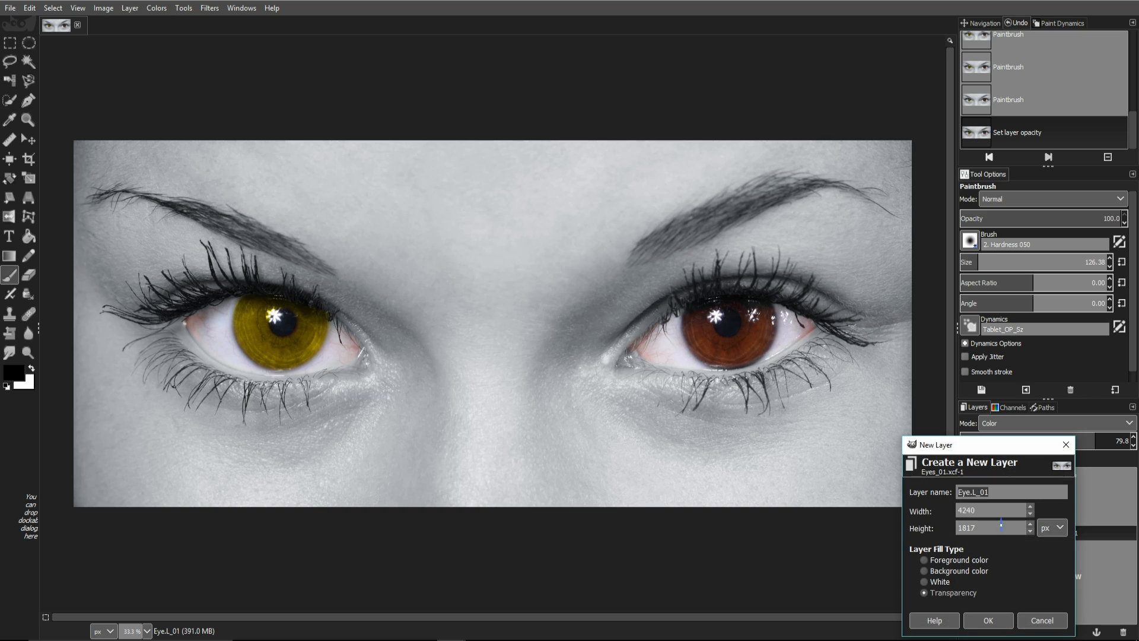
left_click(994, 492)
key("BackSpace")
key("BackSpace")
key("BackSpace")
key("Return")
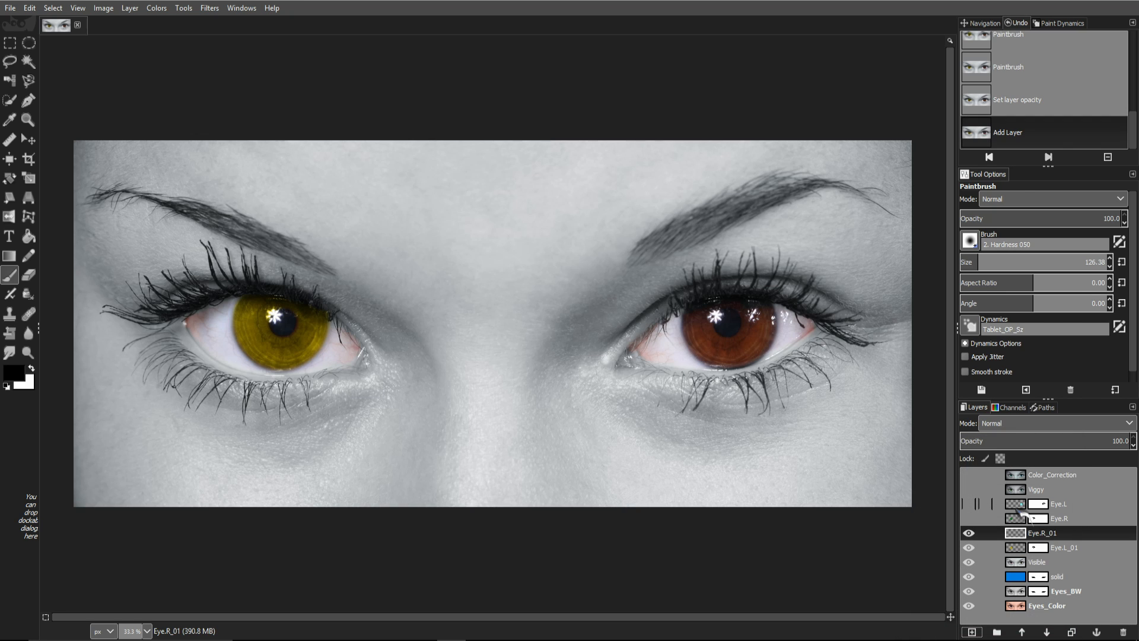
key("e")
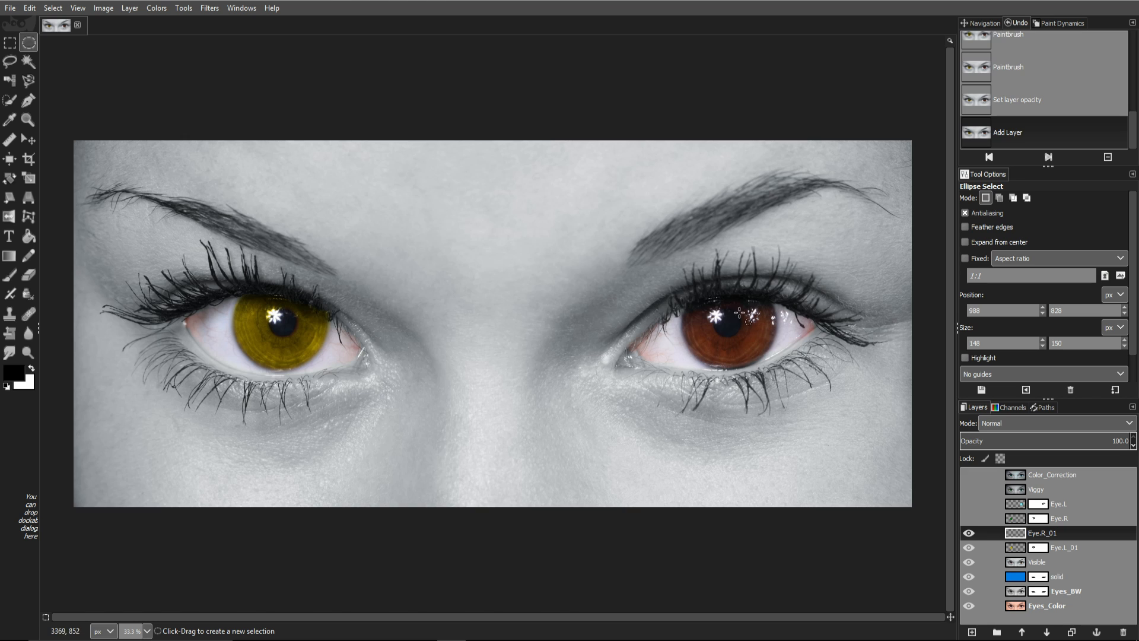
Step: Draw a centred 474×474 px circular selection enclosing the right iris
left_click_drag(706, 308, 760, 359)
key("ctrl")
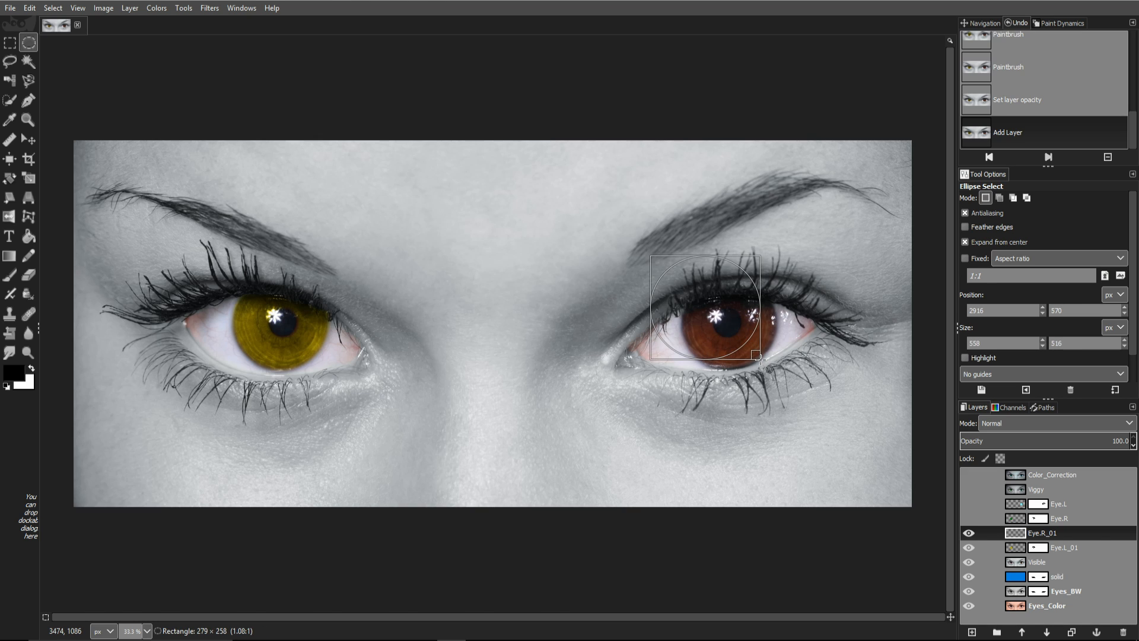
key("shift")
left_click_drag(759, 359, 732, 320)
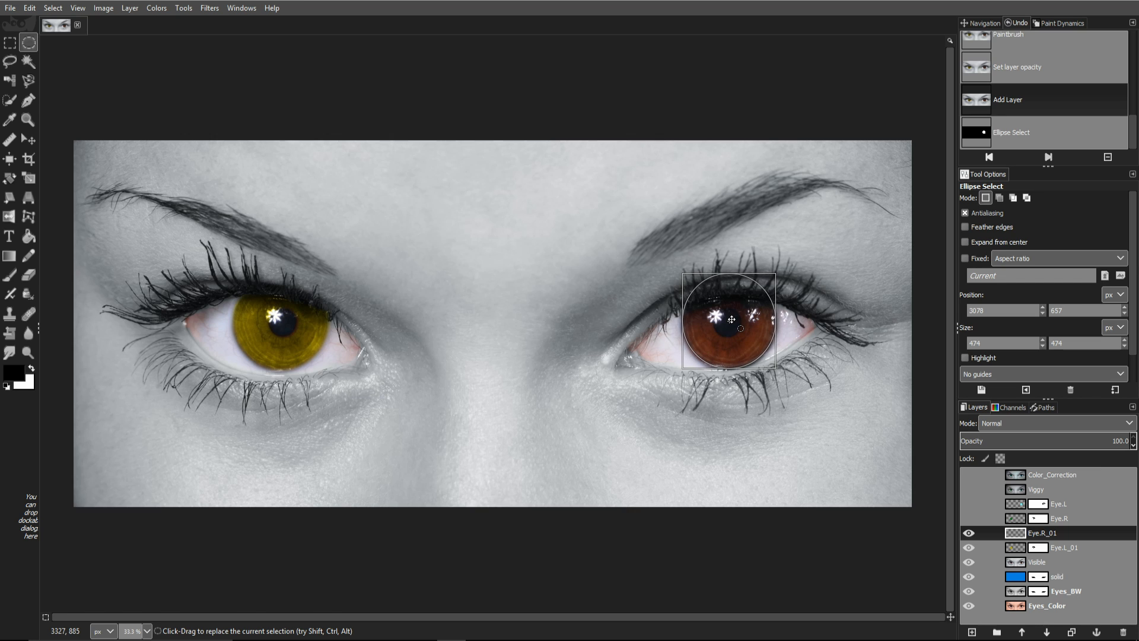
left_click_drag(732, 320, 732, 320)
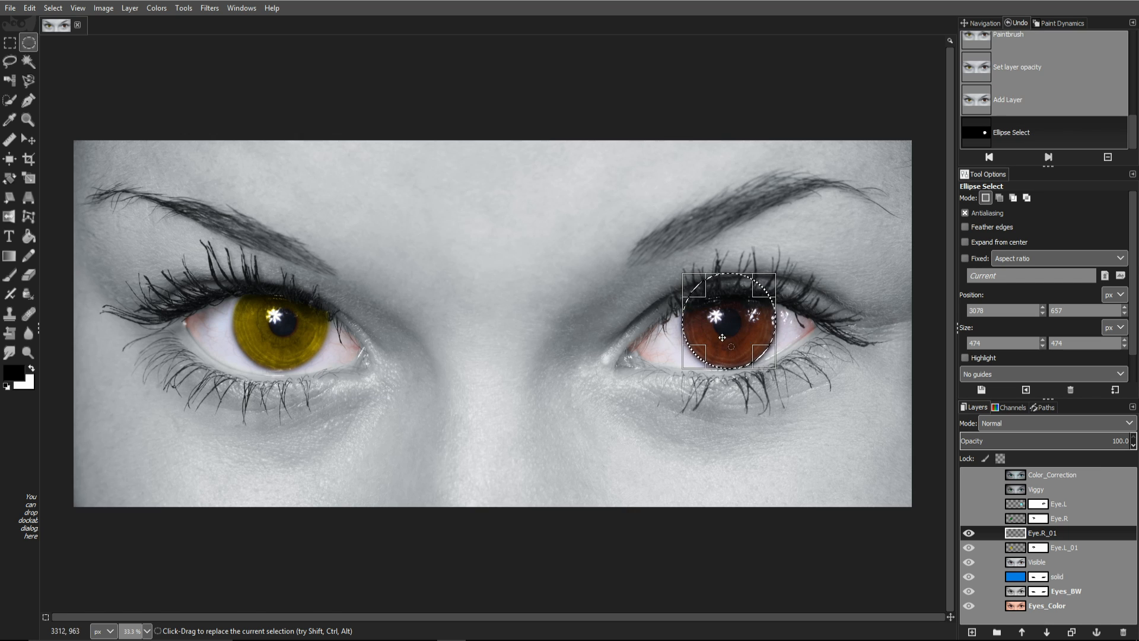
key("ctrl+z")
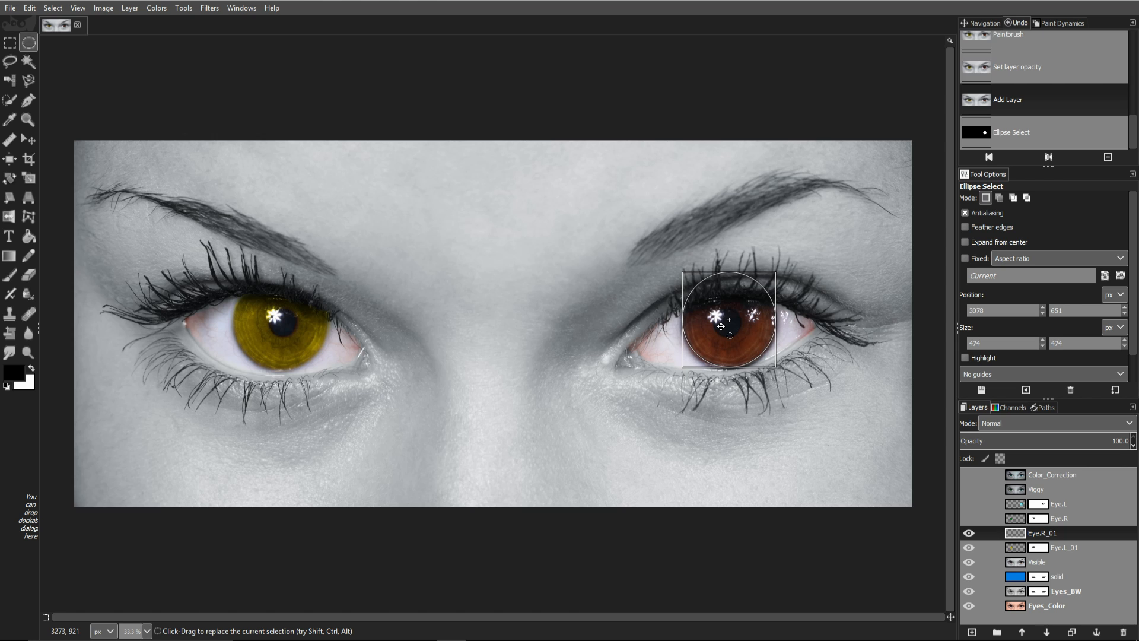
key("ctrl+y")
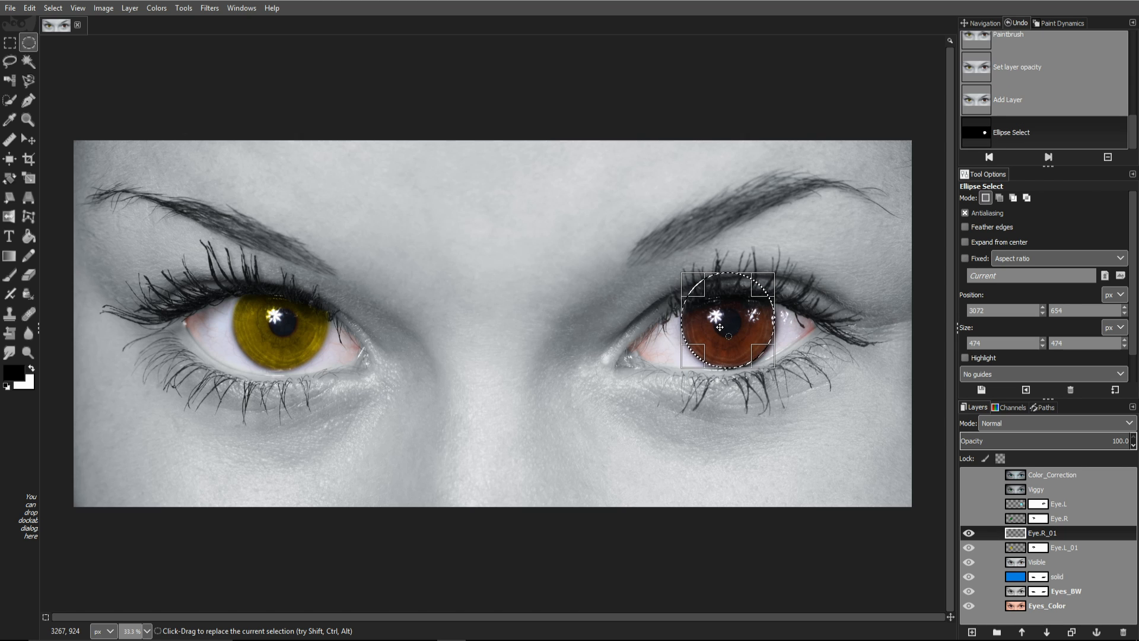
key("ctrl+z")
key("ctrl+y")
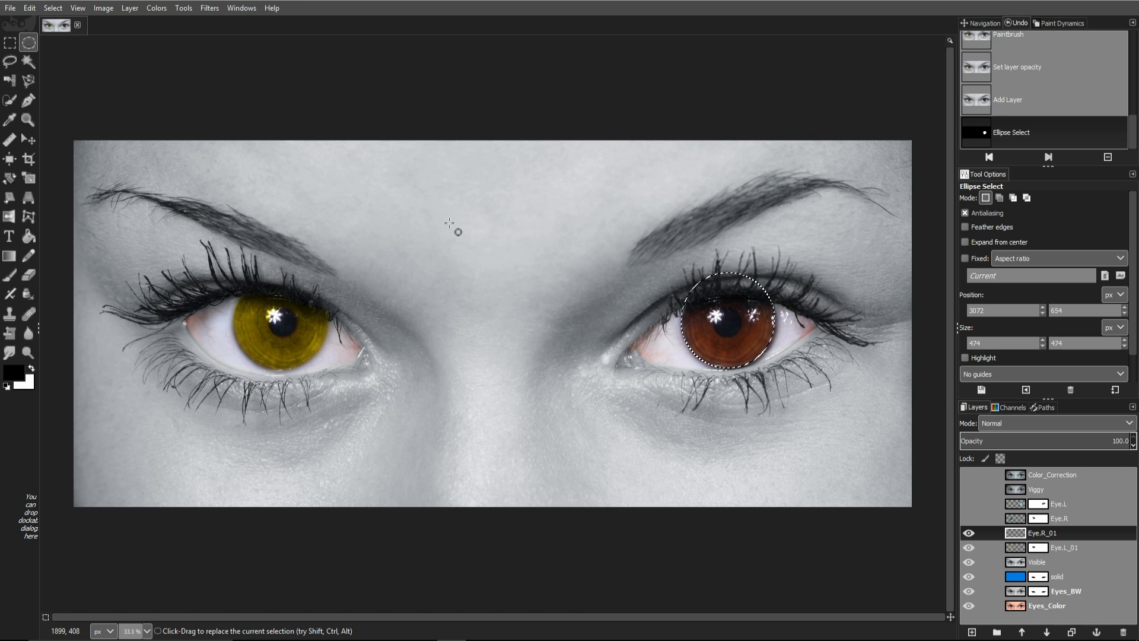
left_click(14, 373)
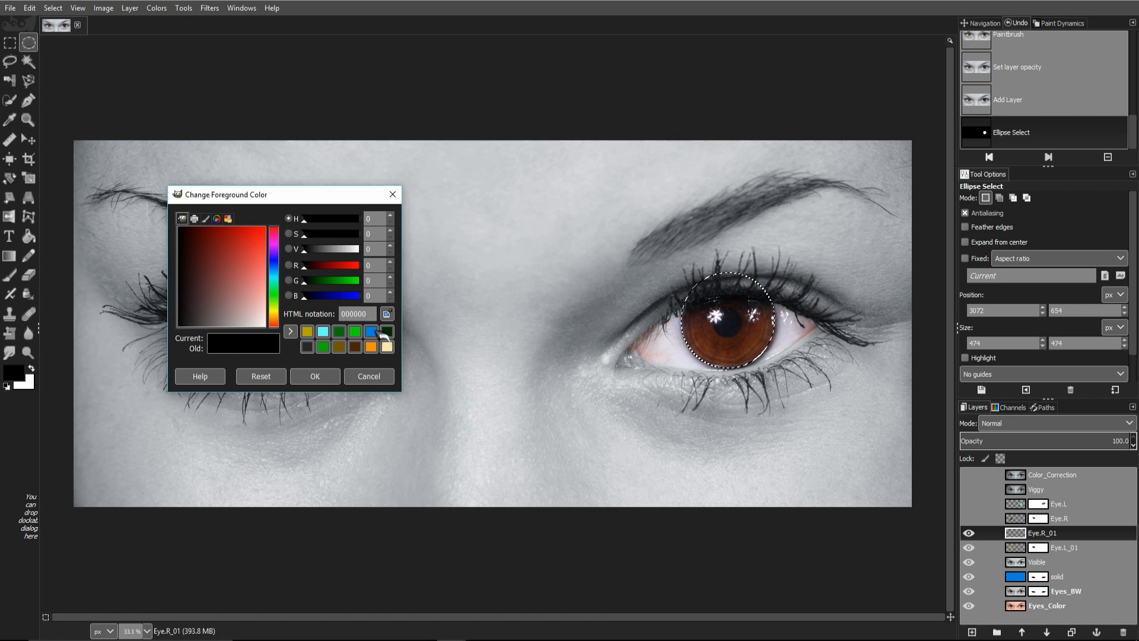
Step: Set the foreground colour to a light lavender-blue
left_click(331, 248)
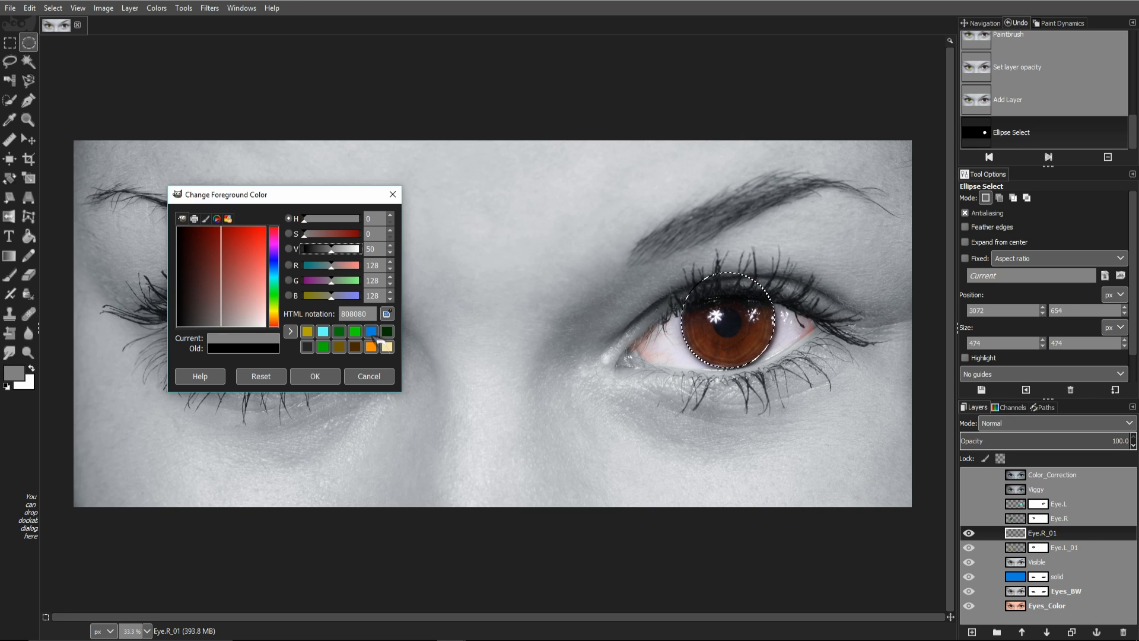
left_click(340, 295)
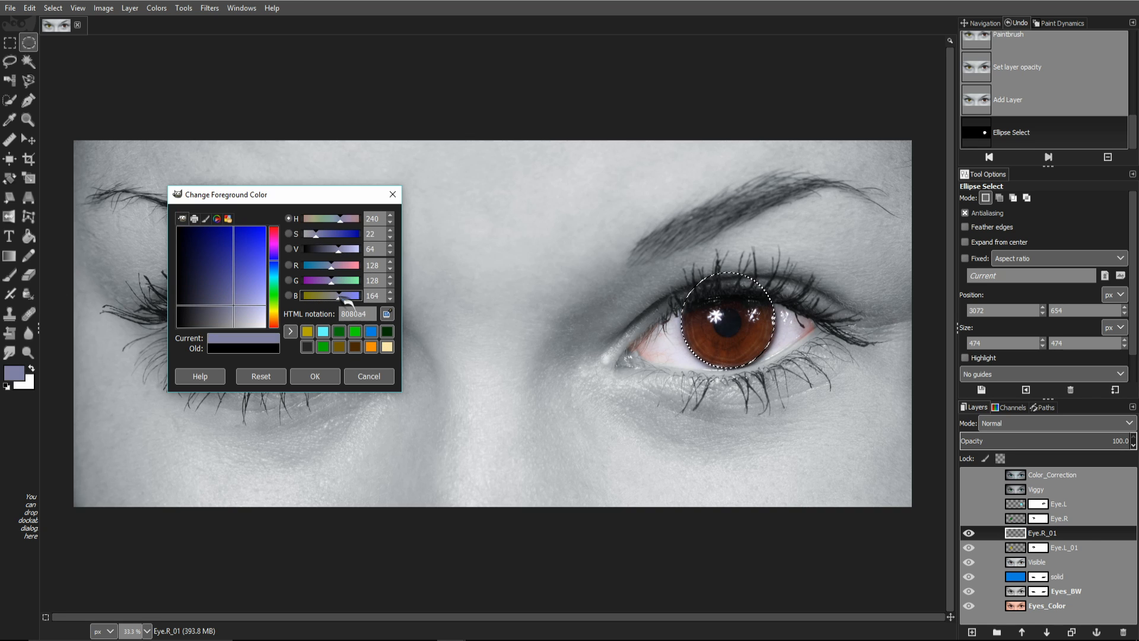
left_click_drag(340, 297, 348, 301)
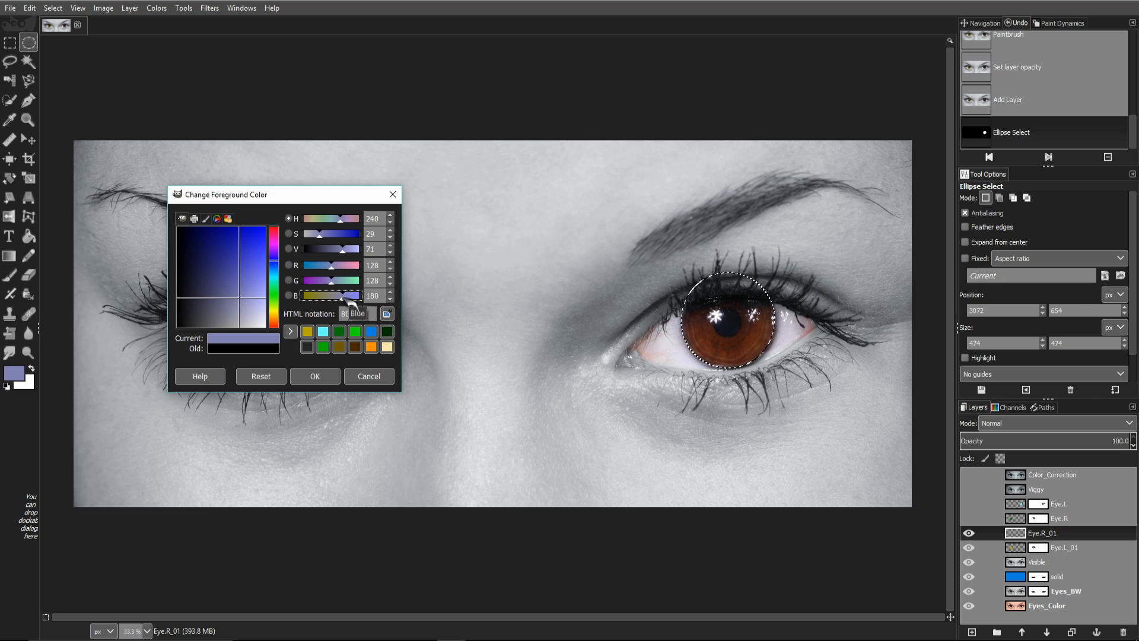
left_click(315, 376)
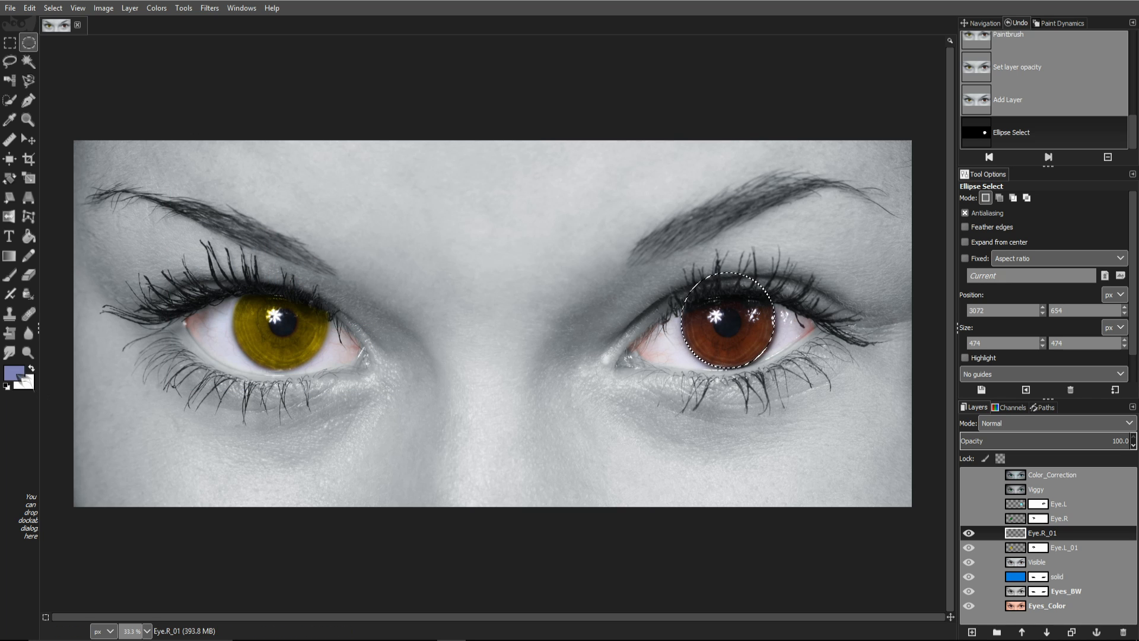
Step: Fill the right iris circle with lavender-blue, set Eye.R_01 to Color mode, and deselect
left_click_drag(14, 373, 714, 329)
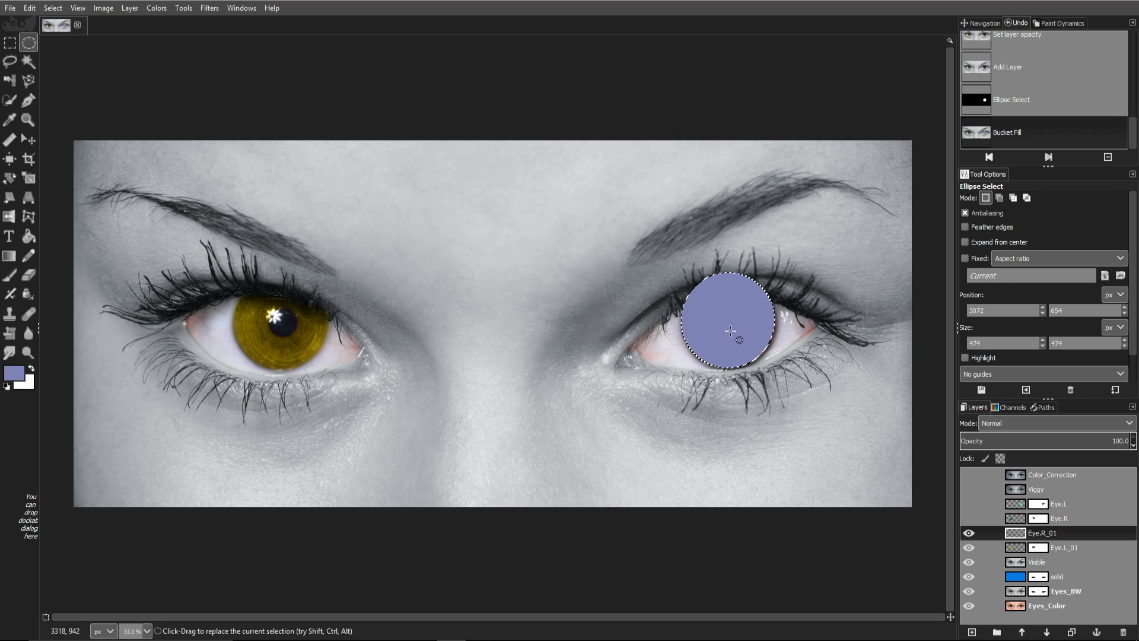
left_click(1063, 425)
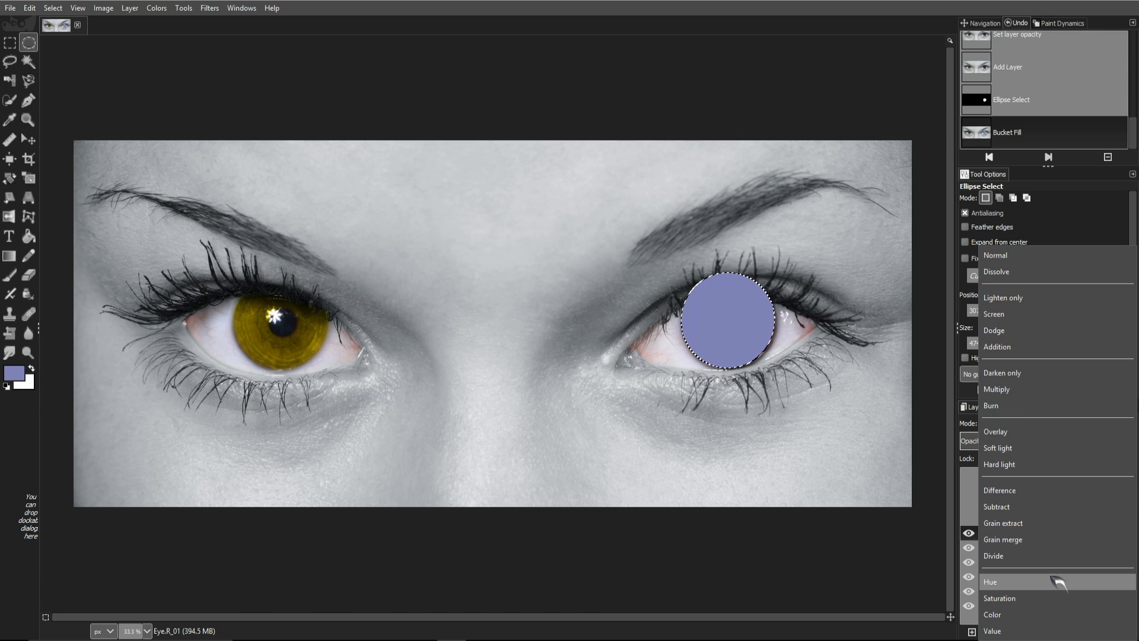
left_click(1018, 615)
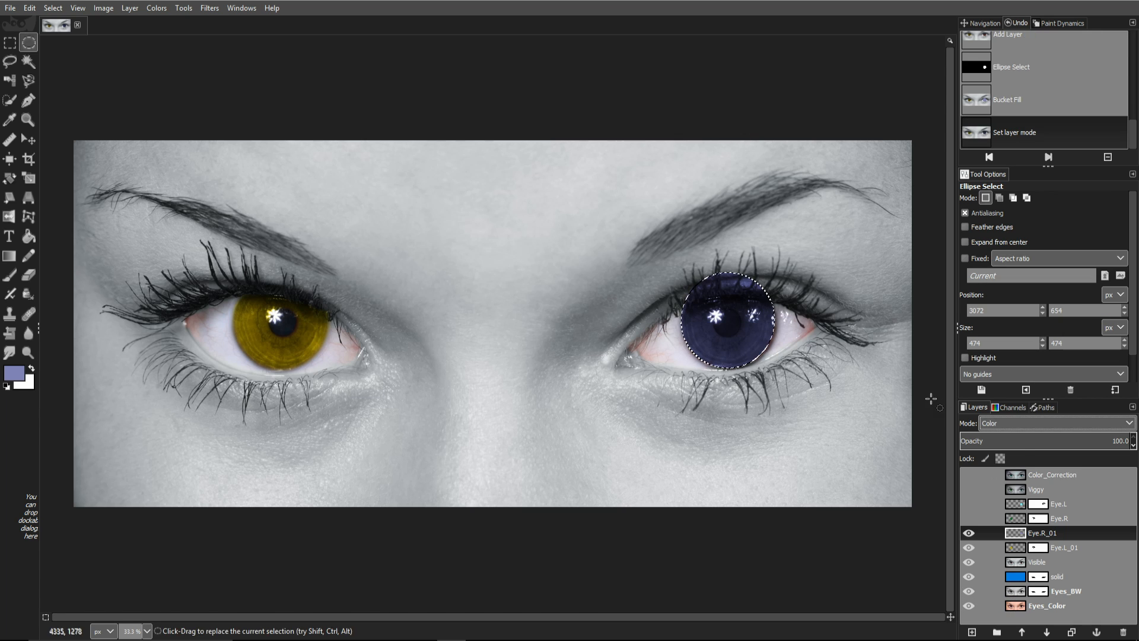
left_click(779, 410)
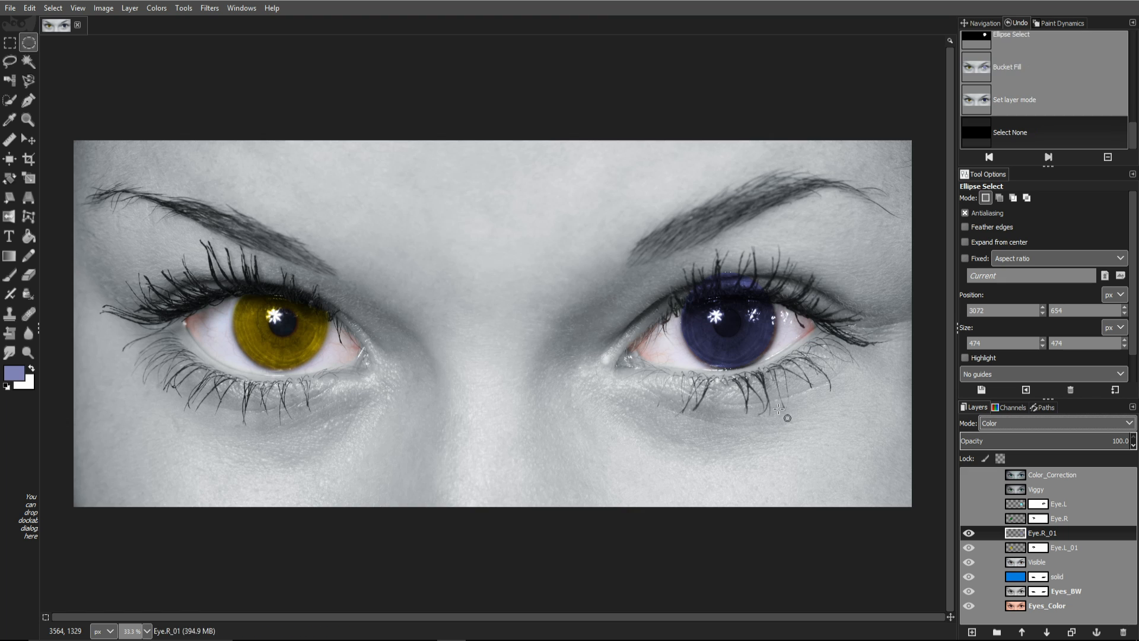
left_click(209, 8)
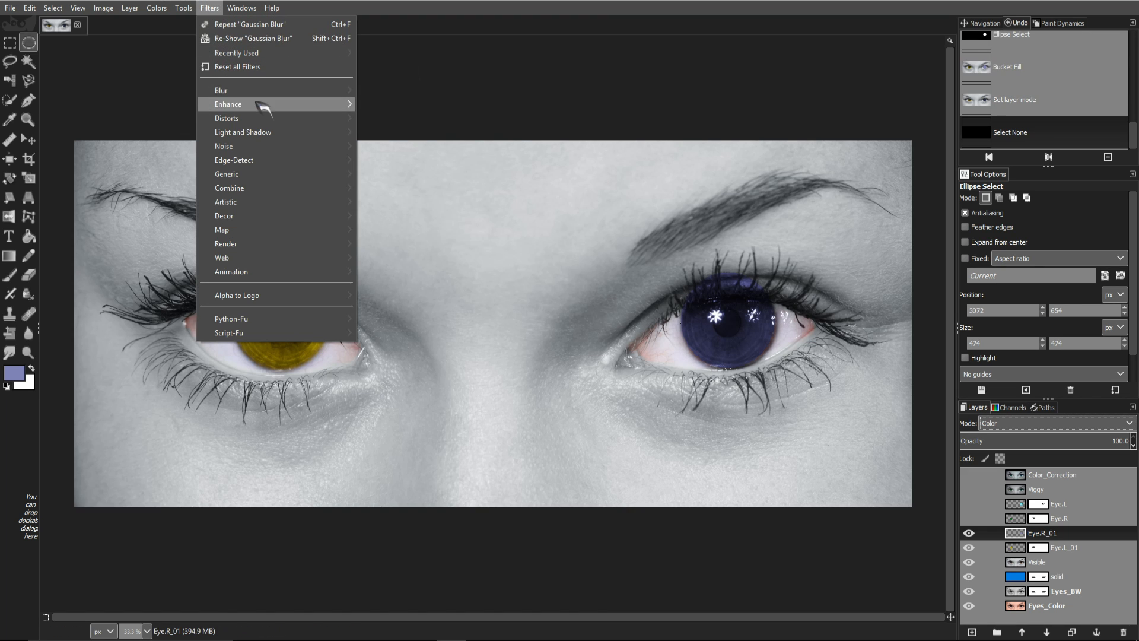
Step: Apply a 20 px Gaussian Blur twice to Eye.R_01's blue tint
mouse_move(265, 89)
left_click(434, 105)
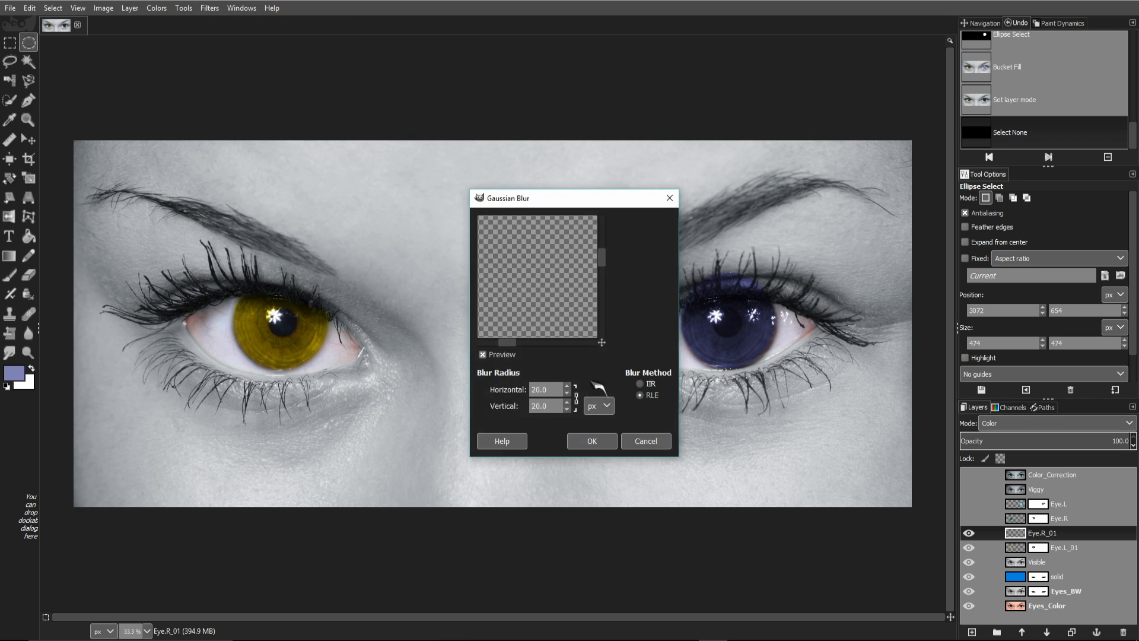
left_click(592, 442)
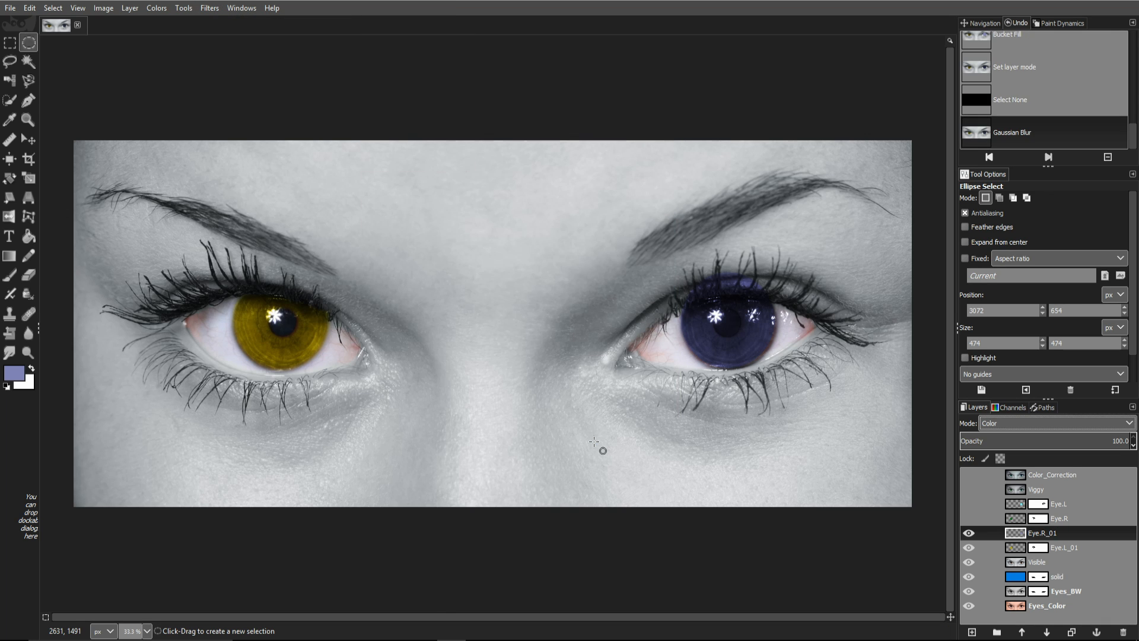
key("ctrl+f")
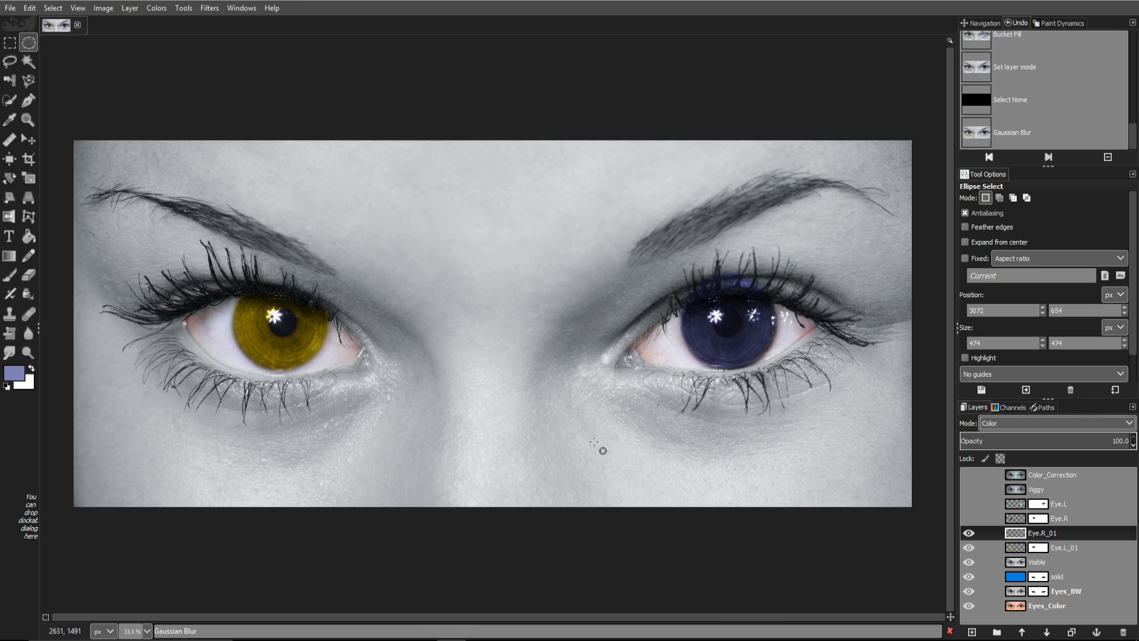
Step: Add a white (full opacity) layer mask to the Eye.R_01 layer
right_click(1077, 536)
left_click(1021, 338)
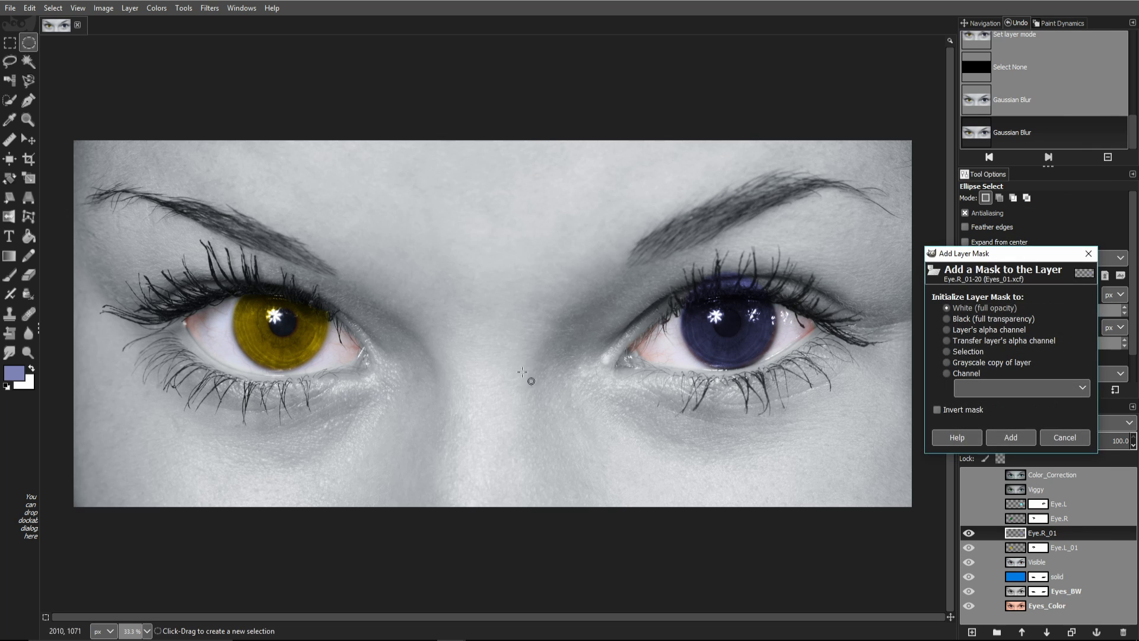
left_click(1010, 438)
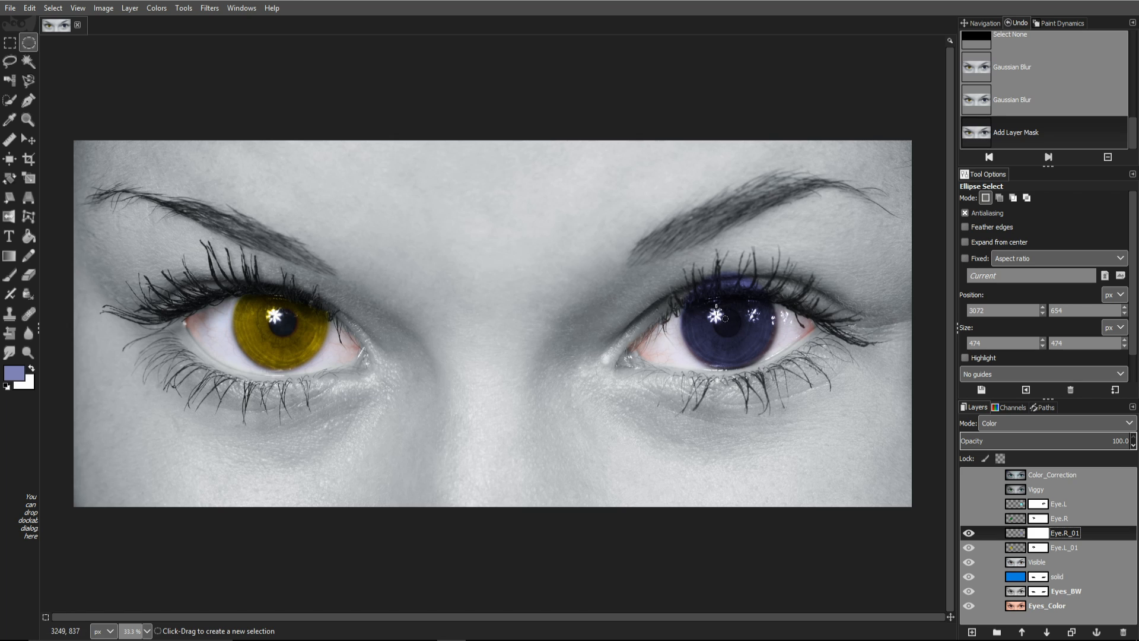
Step: Select a small ellipse around the right pupil and fill it black on the mask
mouse_move(715, 311)
left_mouse_down()
mouse_move(736, 330)
mouse_move(716, 312)
mouse_move(726, 322)
left_mouse_up()
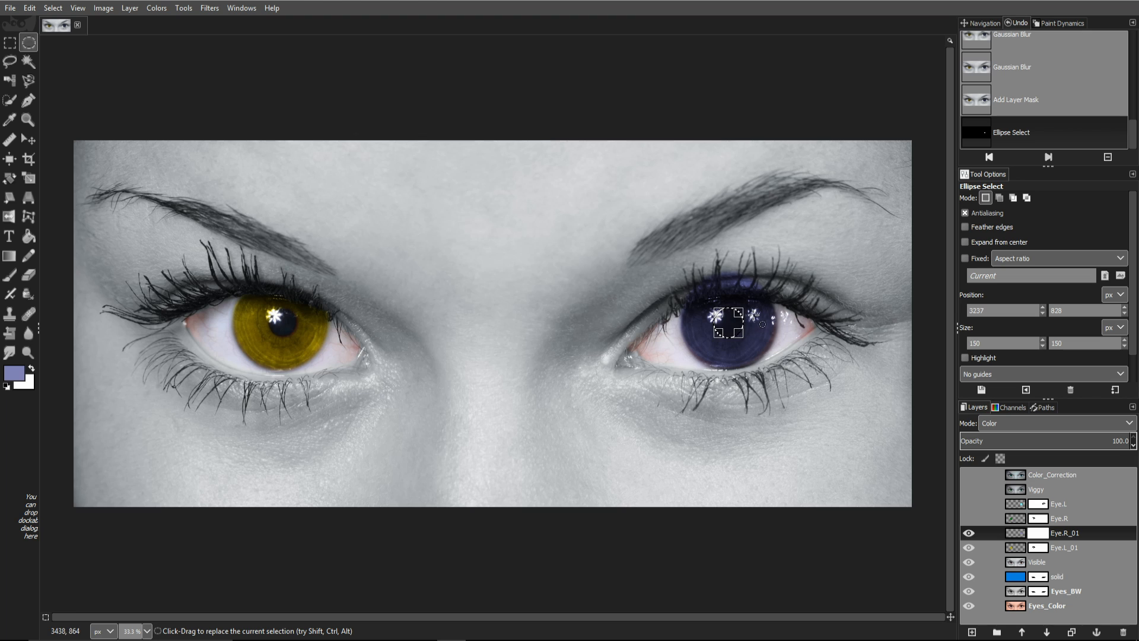
left_click(6, 386)
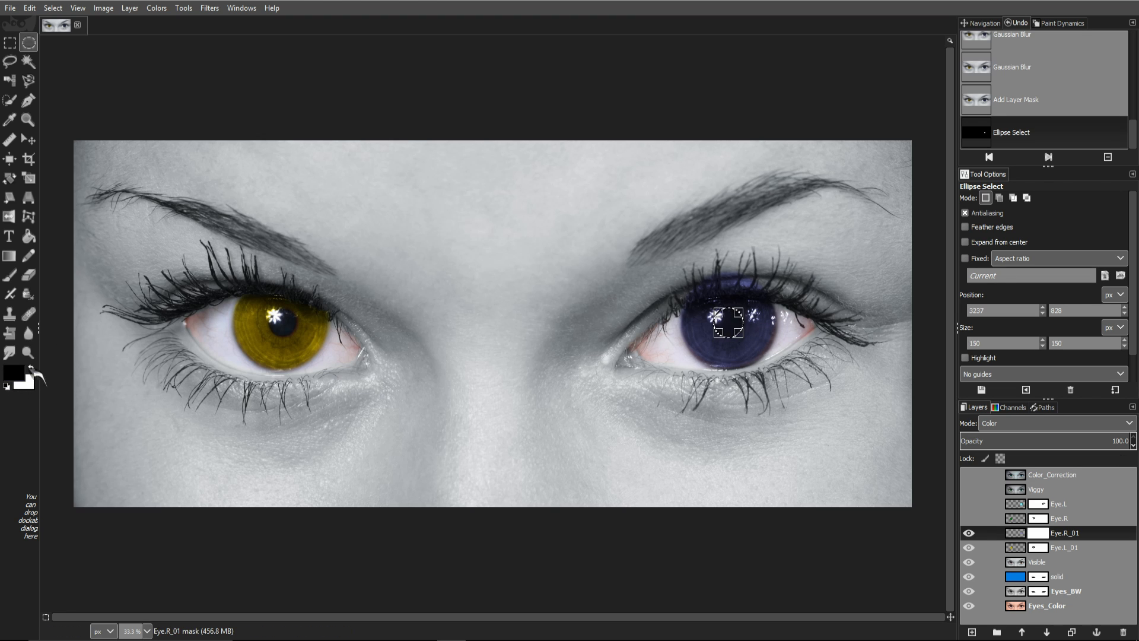
left_click_drag(15, 372, 748, 331)
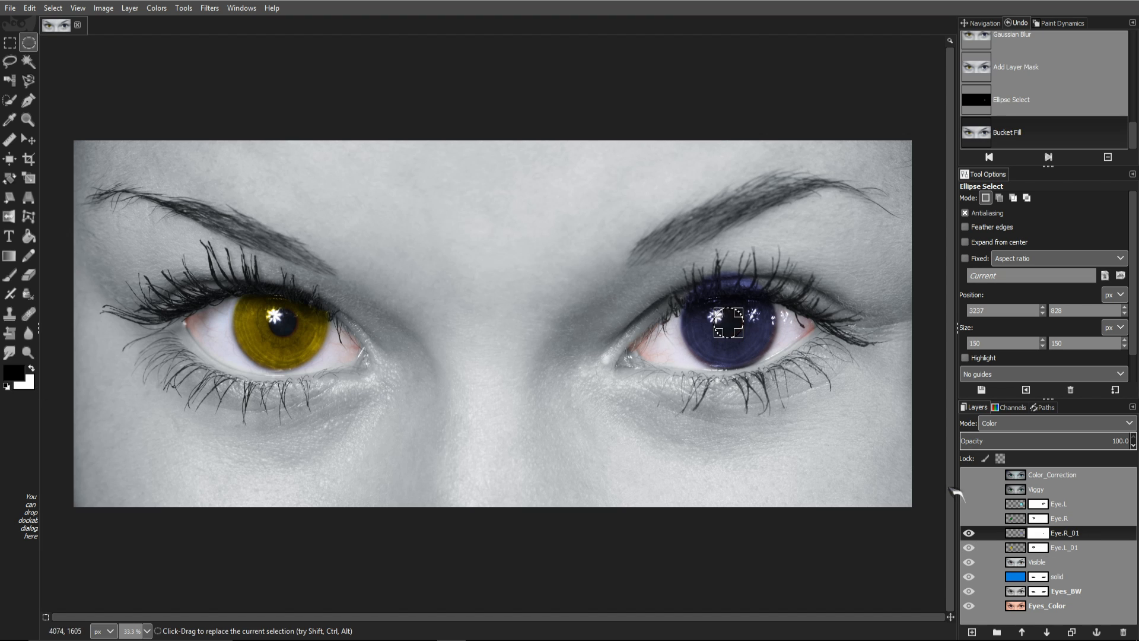
left_click(1041, 534)
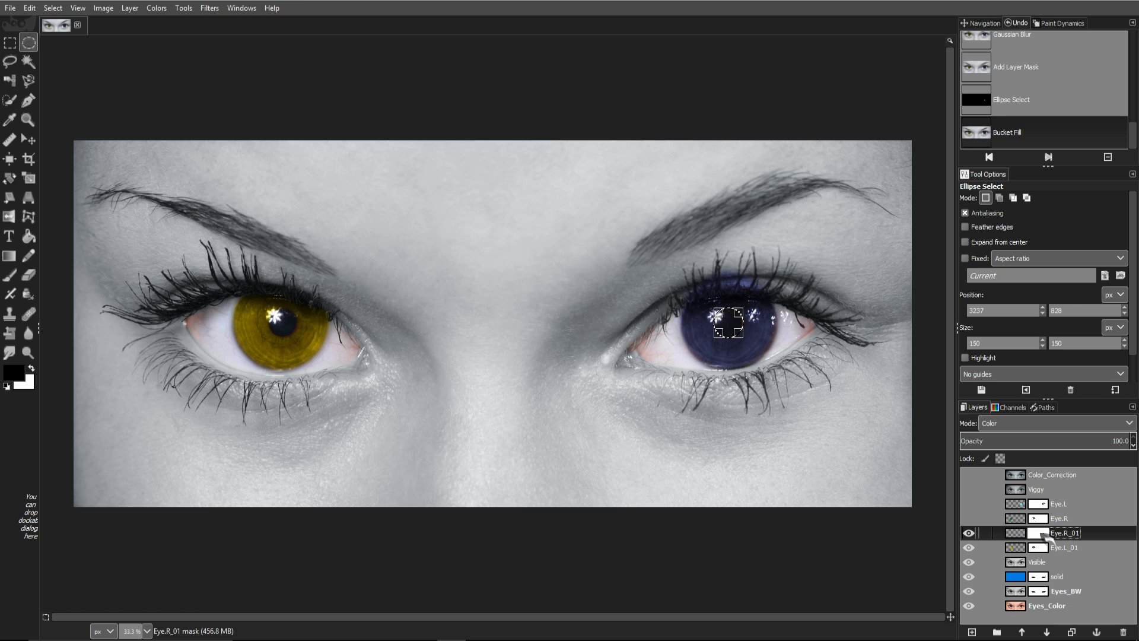
left_click_drag(13, 372, 744, 327)
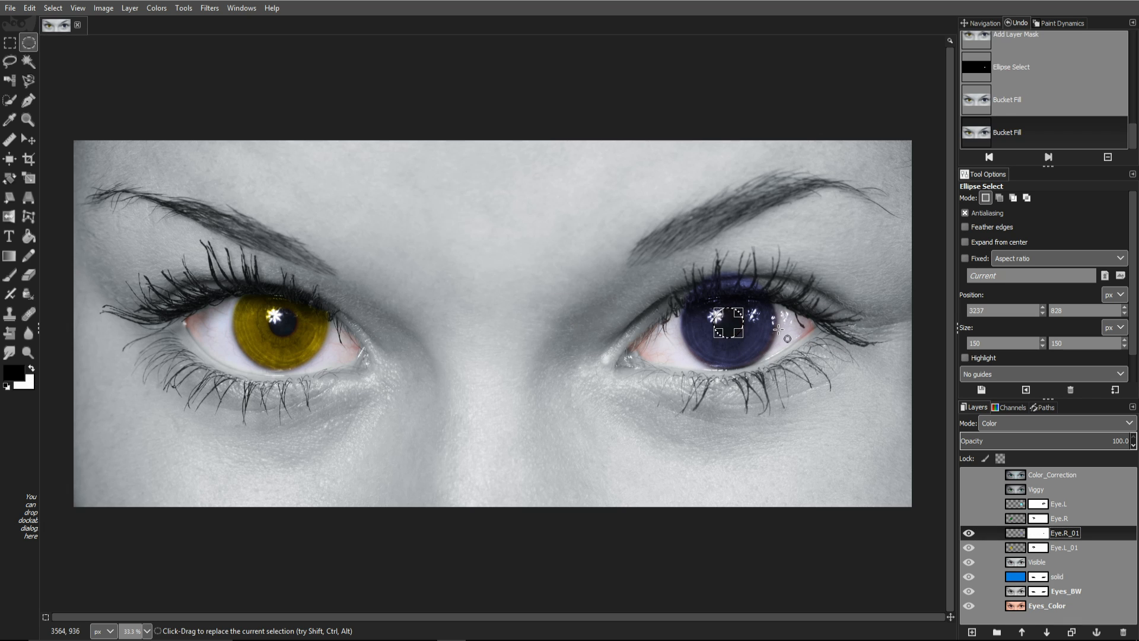
Step: Deselect and repeat the Gaussian blur to soften the mask's pupil edge
left_click(779, 330)
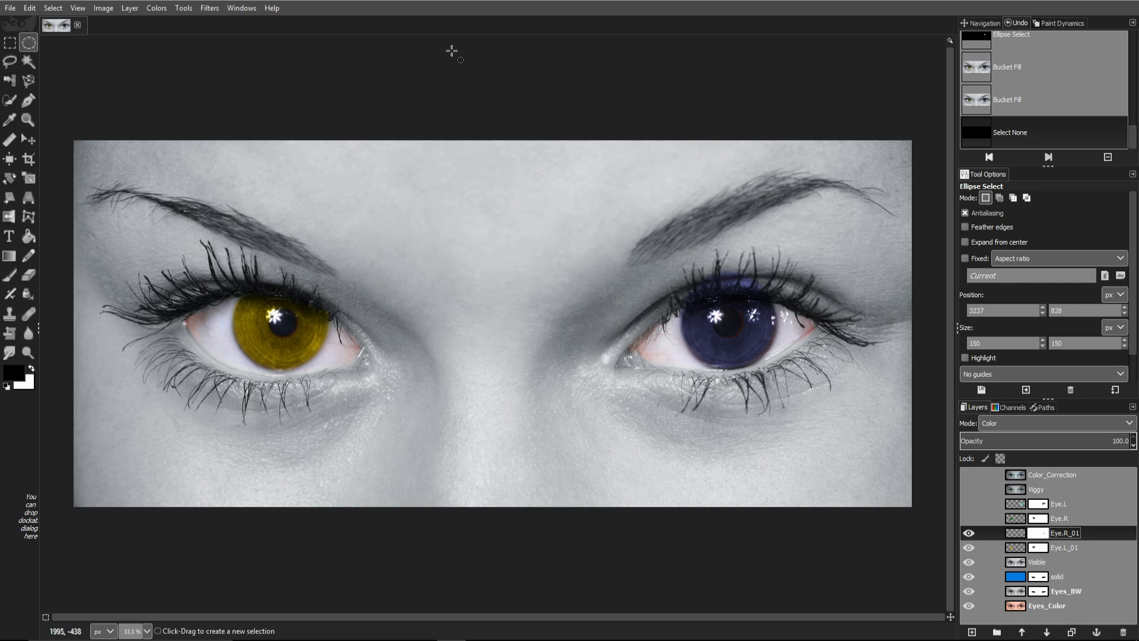
left_click(210, 8)
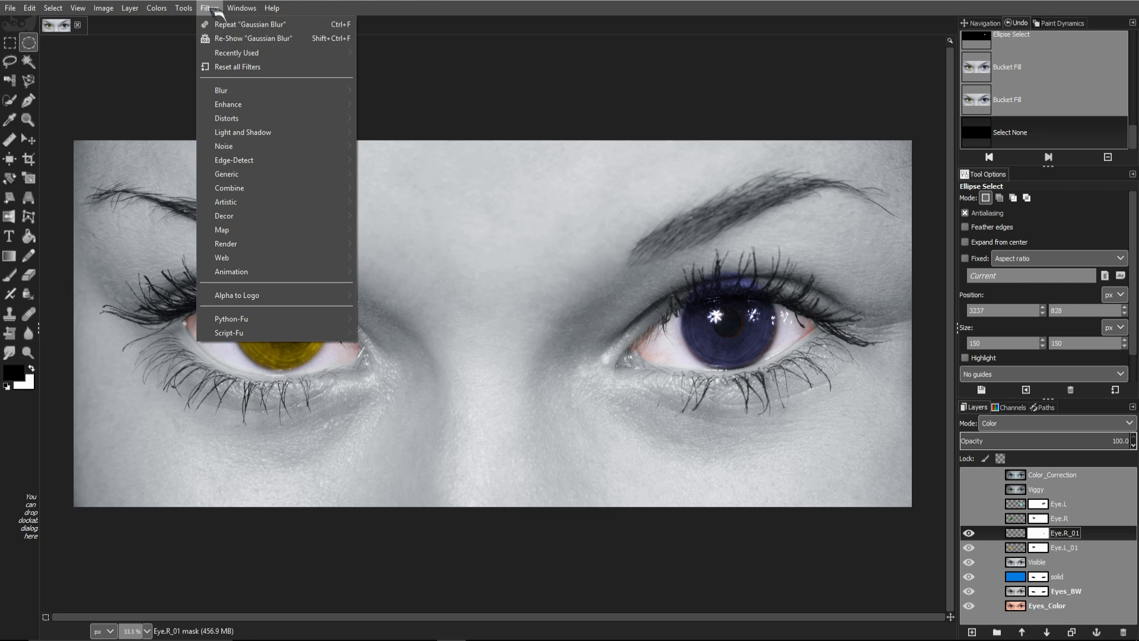
left_click(243, 24)
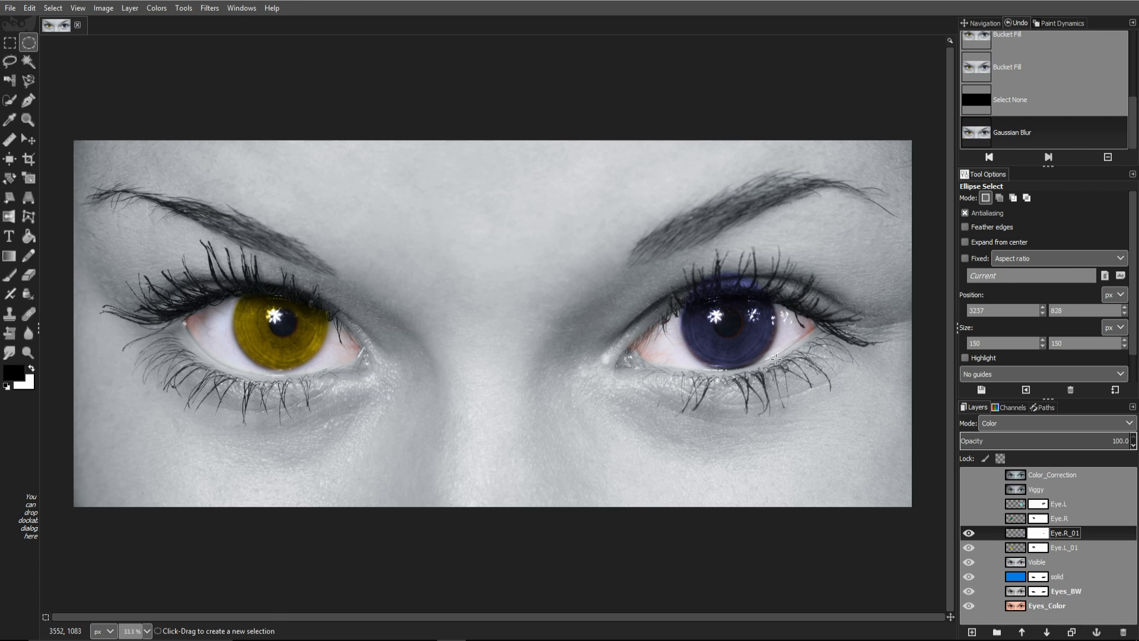
Step: Paint the Eye.R_01 mask white over the iris and black along the upper eyelid, reblurring it
scroll(776, 359, "up", 3)
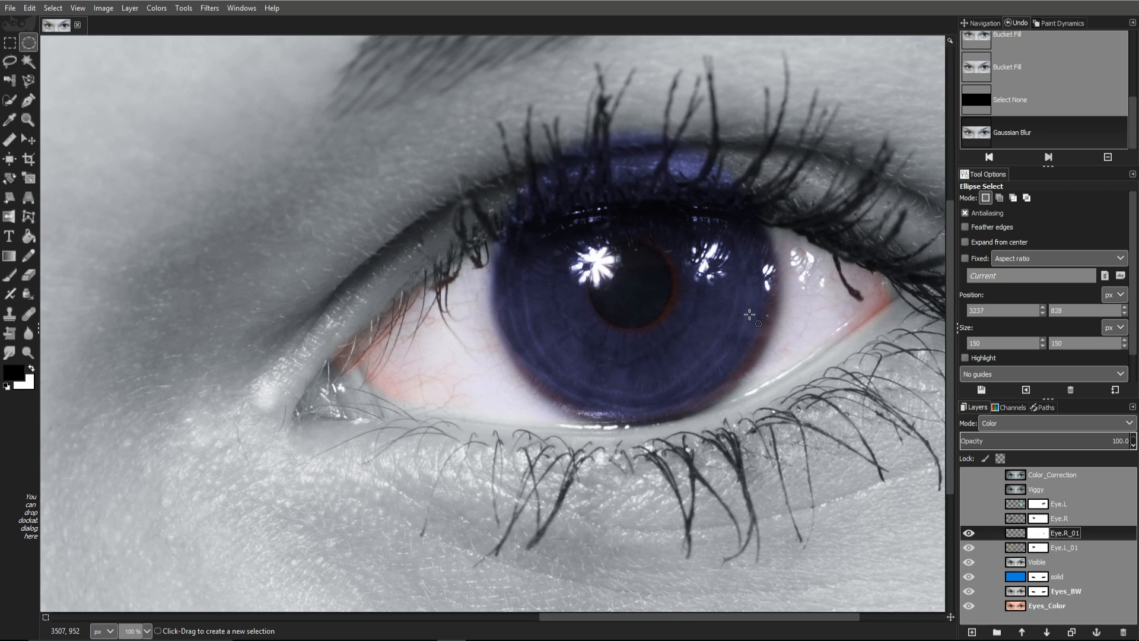
key("p")
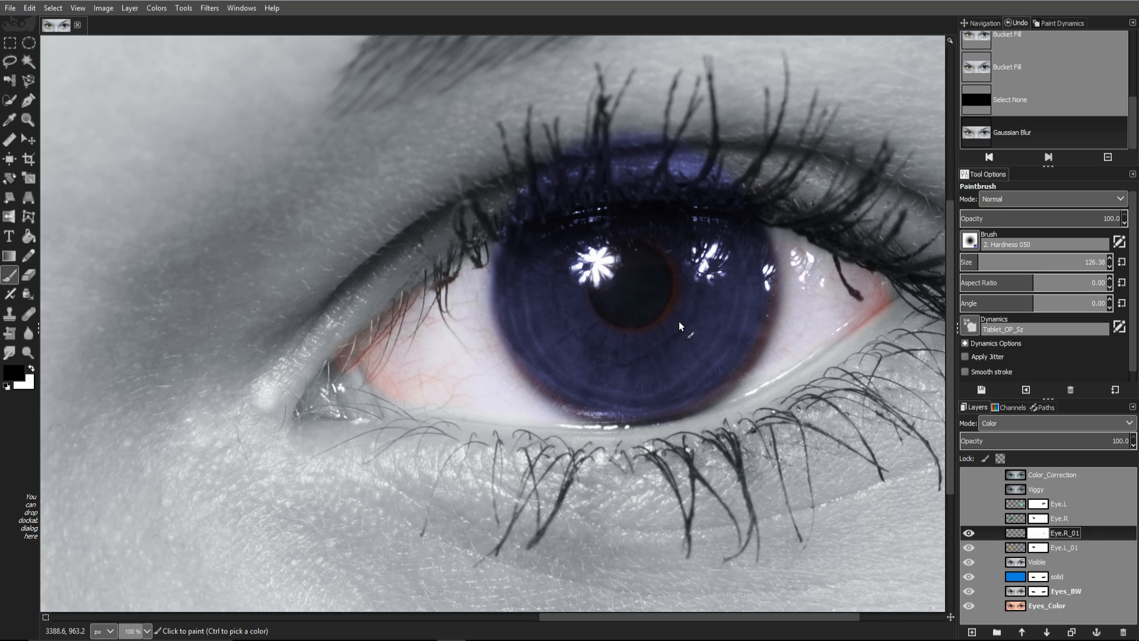
key("x")
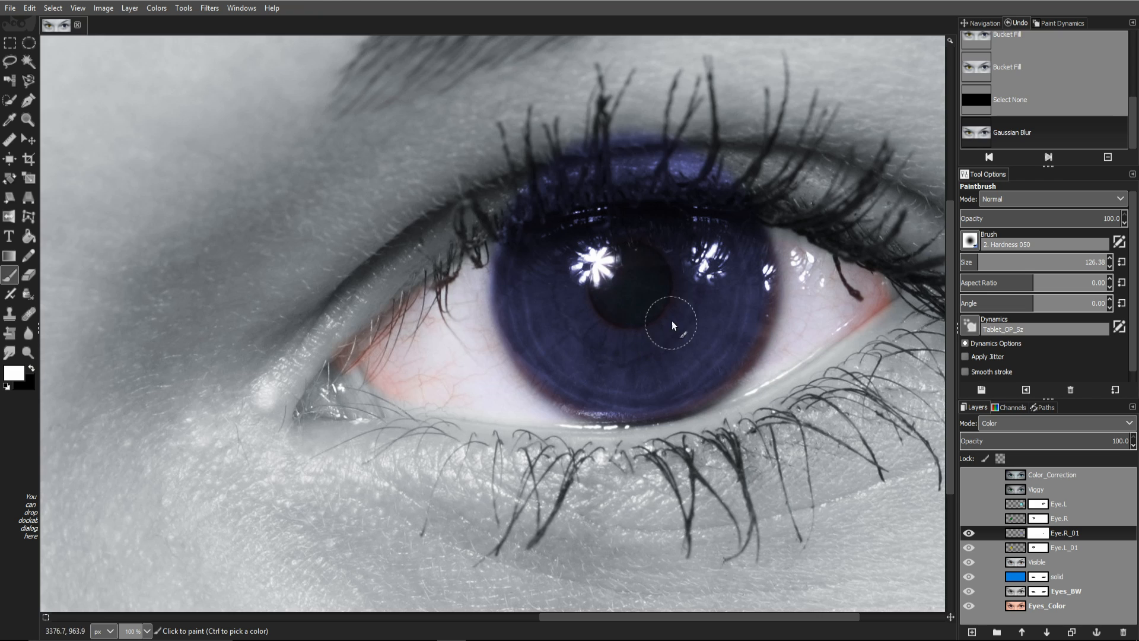
left_click(604, 336)
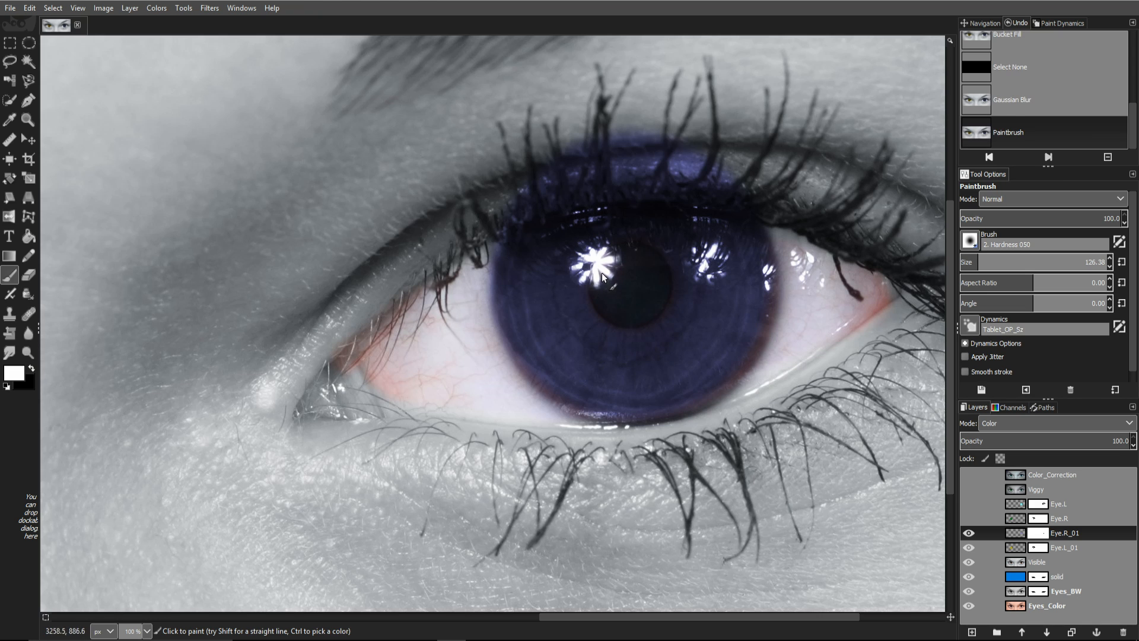
key("ctrl")
key("ctrl+f")
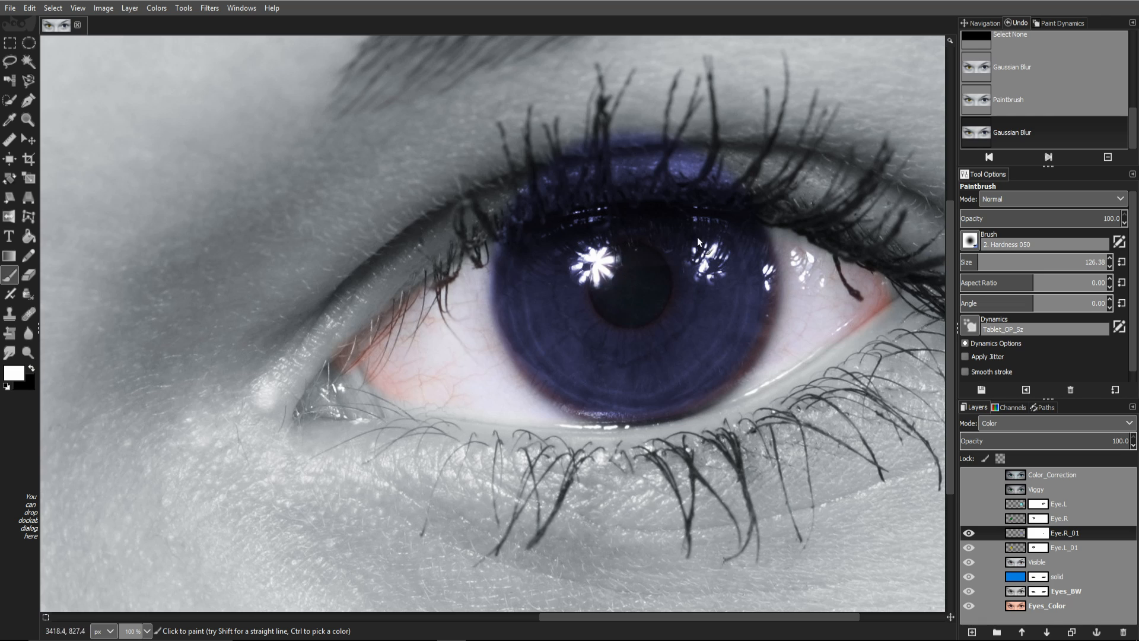
mouse_move(627, 133)
left_mouse_down()
mouse_move(652, 127)
mouse_move(552, 143)
mouse_move(648, 140)
mouse_move(770, 167)
mouse_move(575, 167)
mouse_move(501, 206)
mouse_move(639, 171)
mouse_move(765, 176)
mouse_move(543, 181)
mouse_move(499, 208)
mouse_move(675, 167)
mouse_move(760, 176)
mouse_move(544, 194)
mouse_move(550, 148)
left_mouse_up()
key("x")
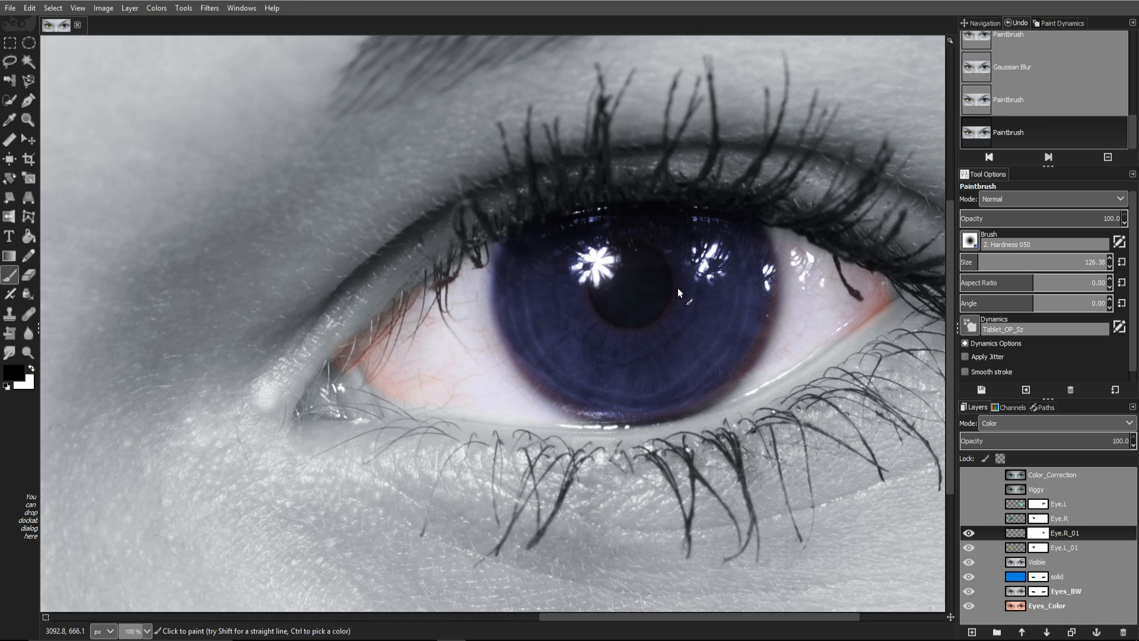
Step: Set Eye.R_01 opacity to 83.6 and zoom out to 25% to view both eyes
left_click_drag(1016, 533, 1066, 492)
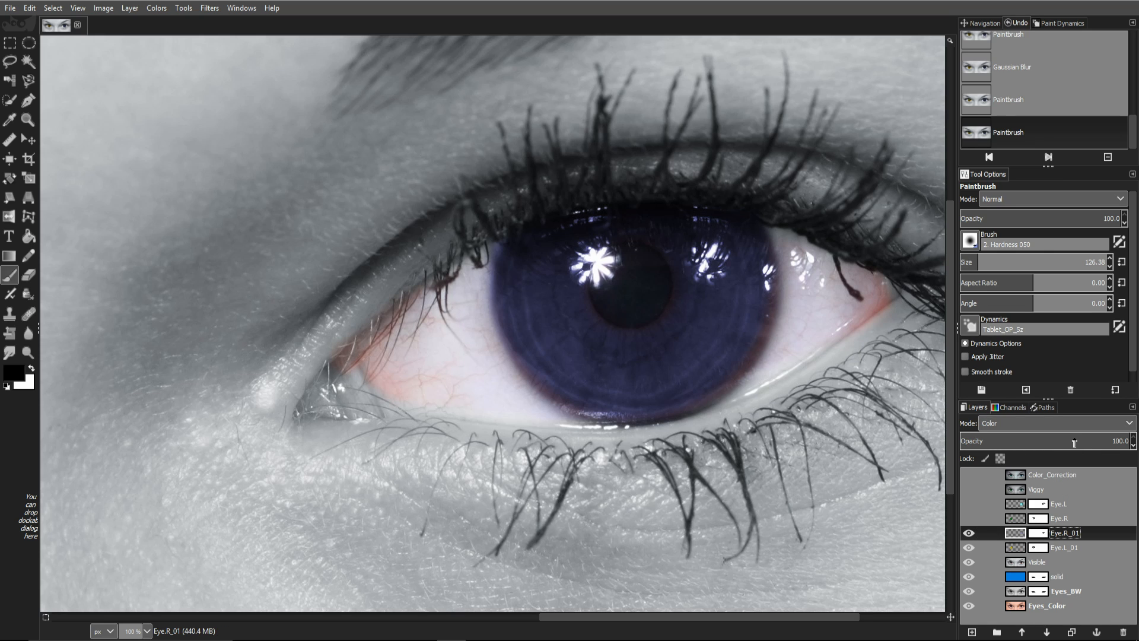
left_click(1103, 440)
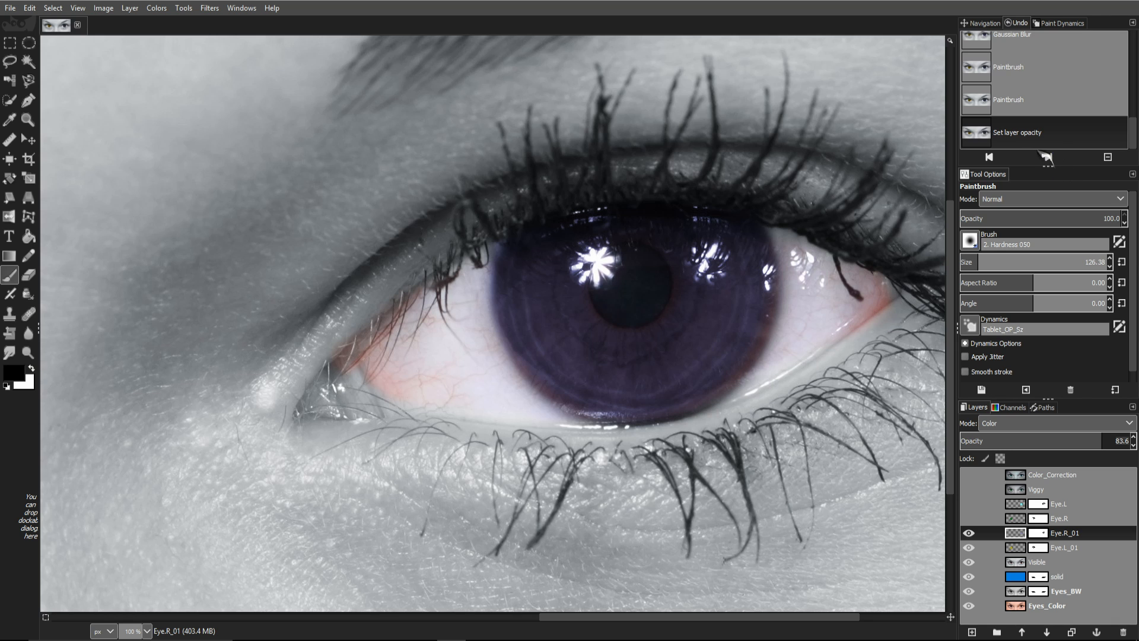
left_click(982, 23)
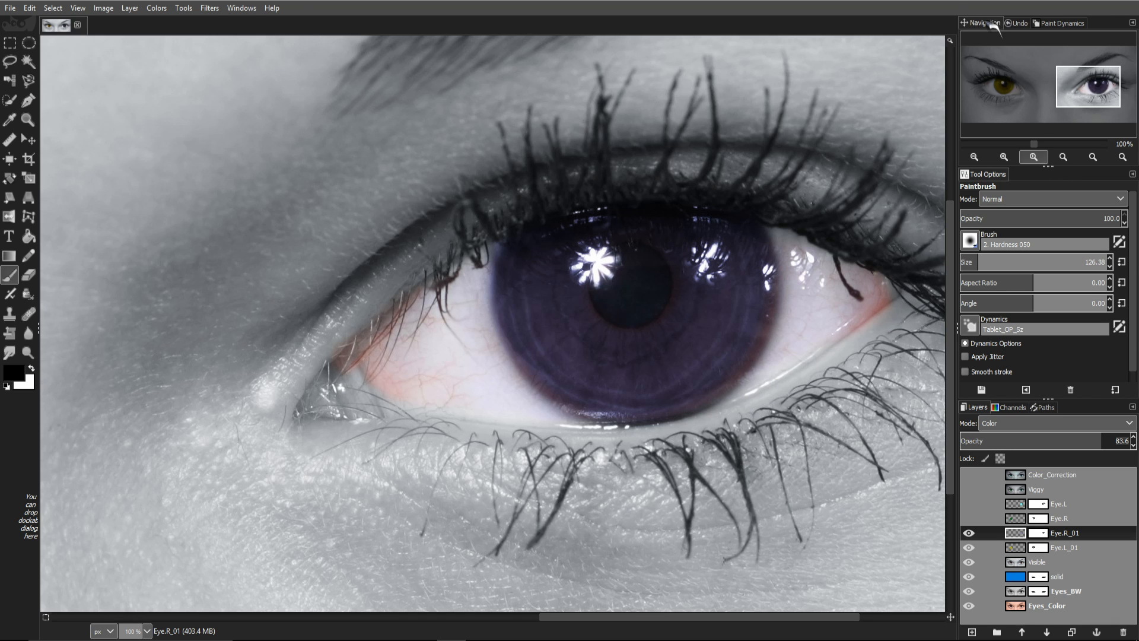
left_click(987, 157)
left_click(987, 157)
left_click(987, 157)
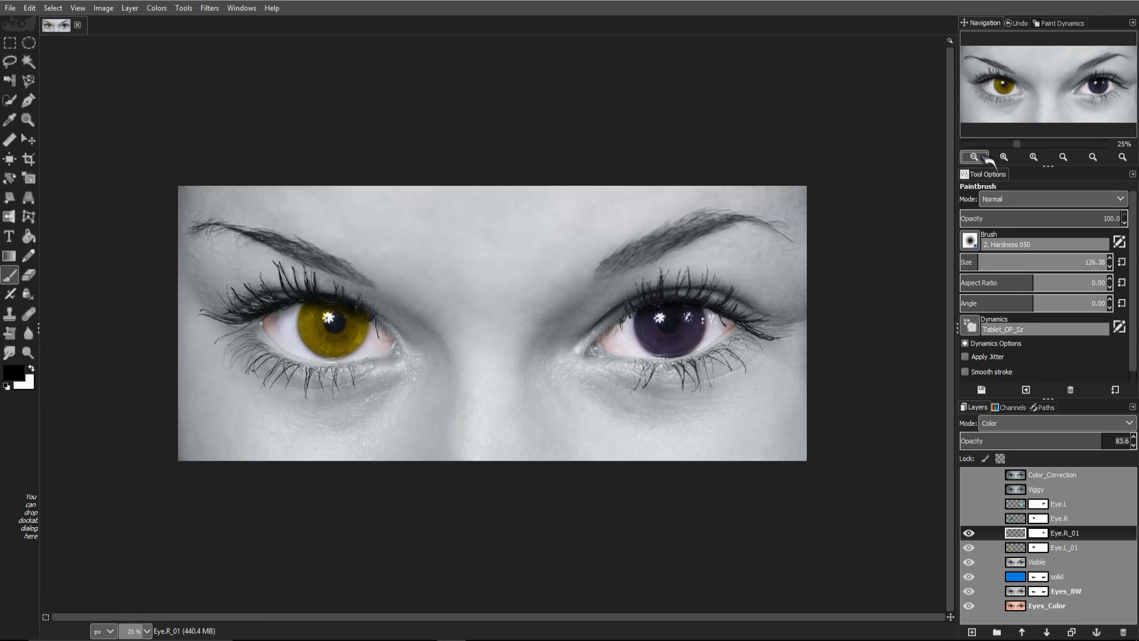
key("e")
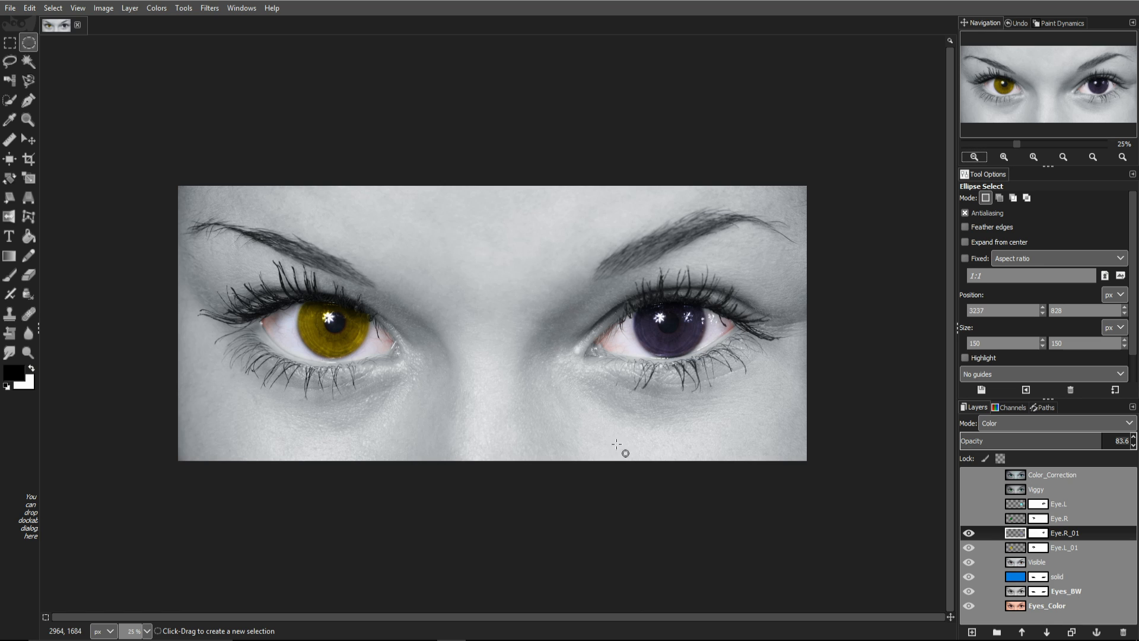